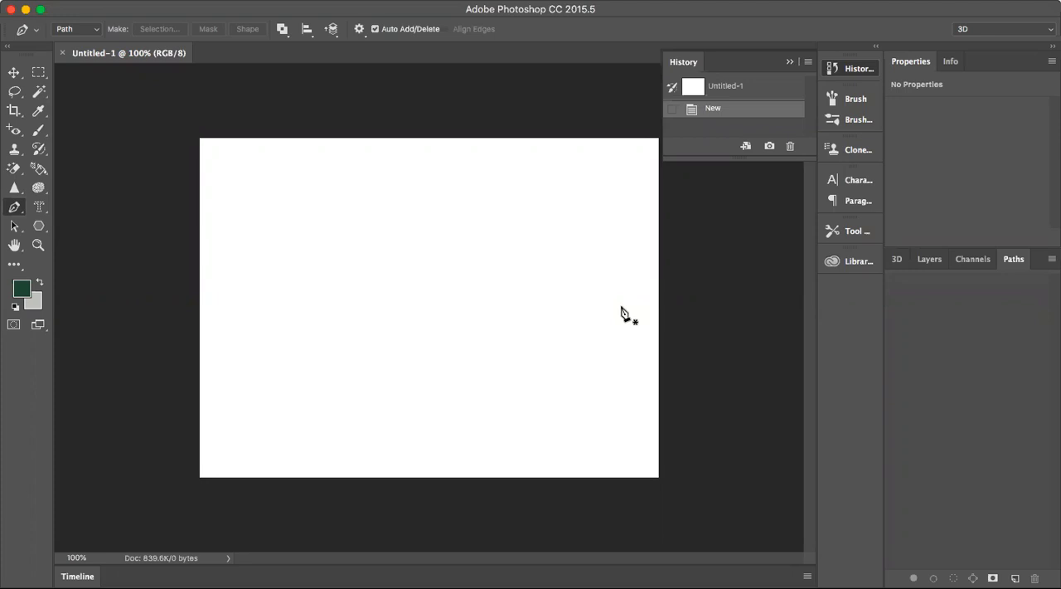
Draw a horizontal path segment and a diagonal one angling back below it with the Pen tool, and undo the last anchor point.
{"action": "left_click", "coordinate": [788, 63]}
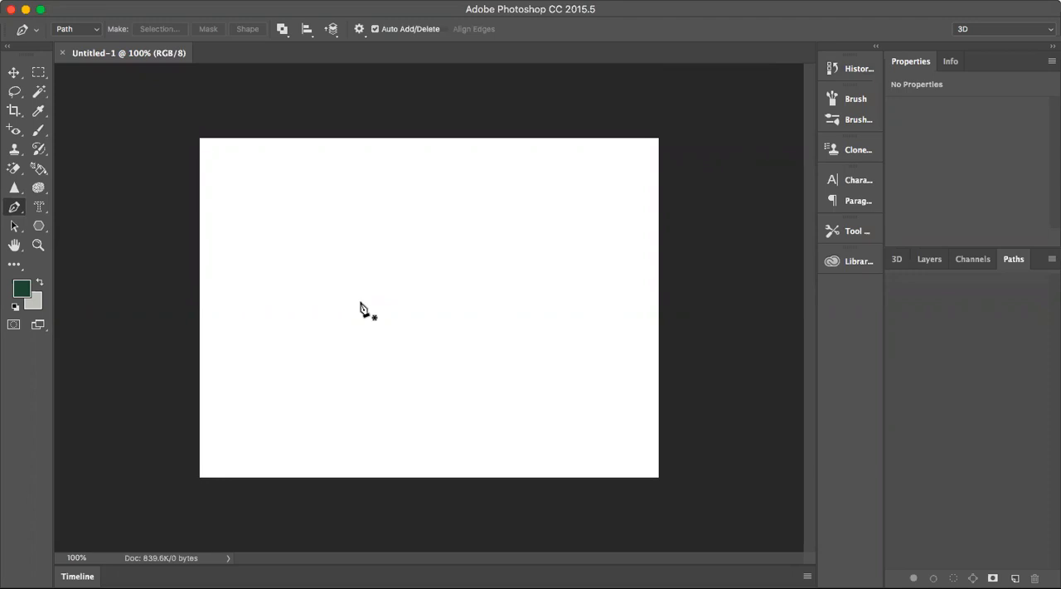
{"action": "left_click", "coordinate": [18, 209]}
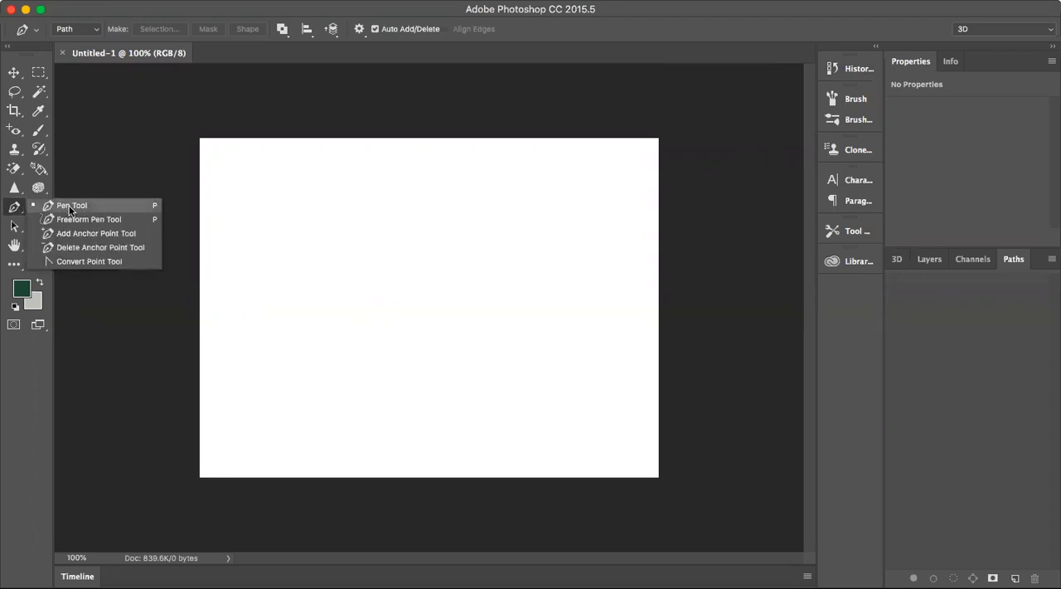
{"action": "left_click", "coordinate": [71, 207]}
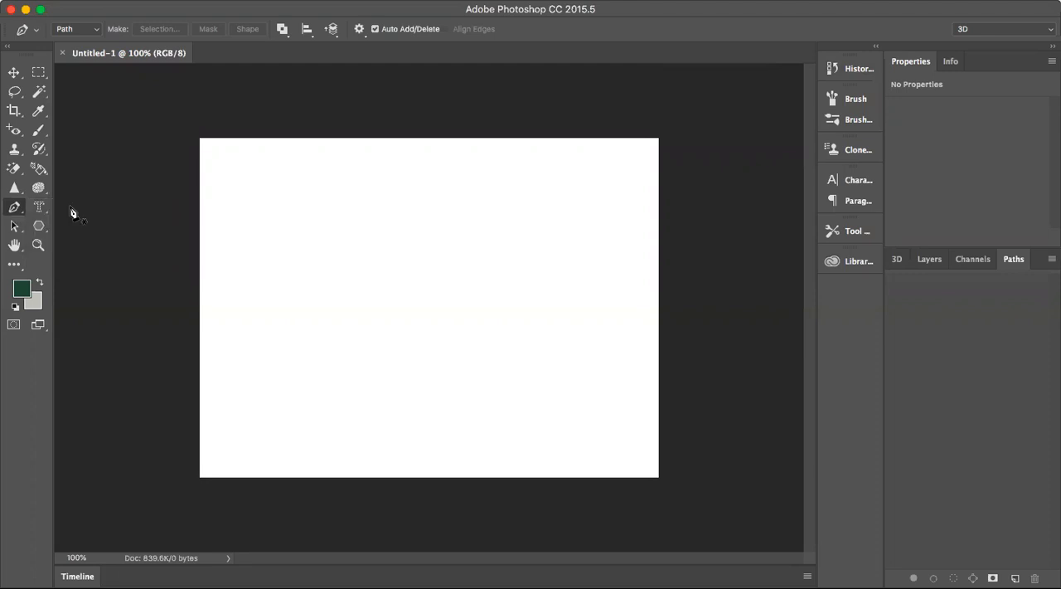
{"action": "left_click", "coordinate": [268, 281]}
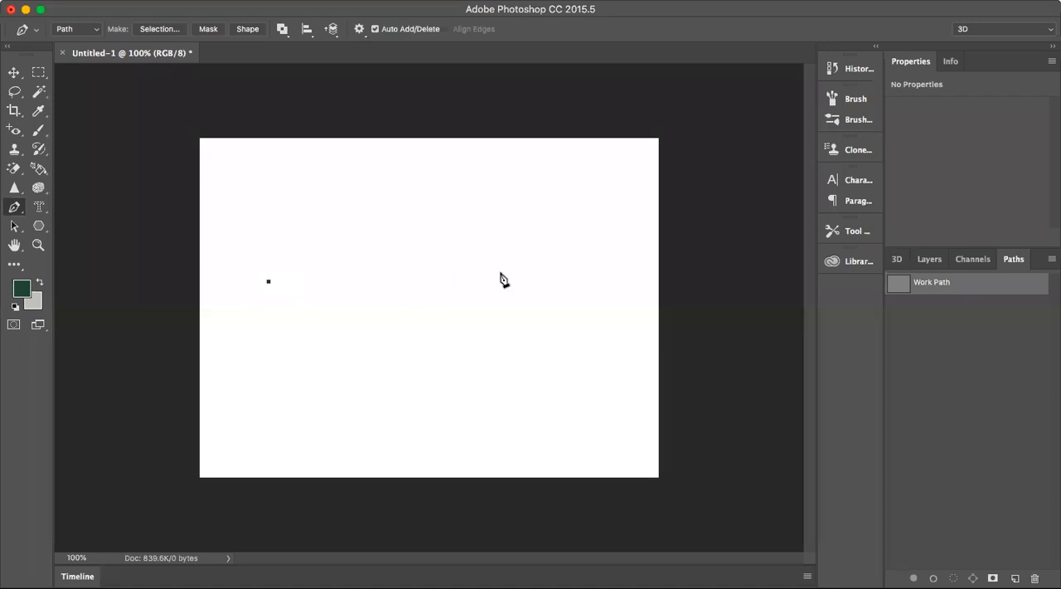
{"action": "left_click", "coordinate": [455, 281]}
{"action": "left_click", "coordinate": [279, 338]}
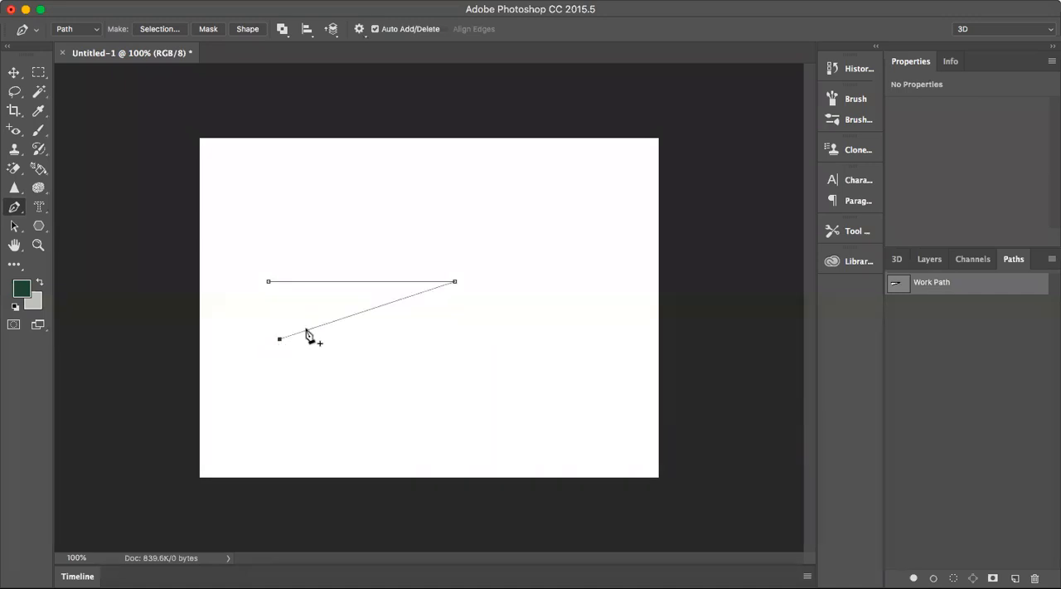
{"action": "key", "text": "super+z"}
Try to move the open horizontal path with the Move tool and dismiss the alert.
{"action": "left_click", "coordinate": [14, 72]}
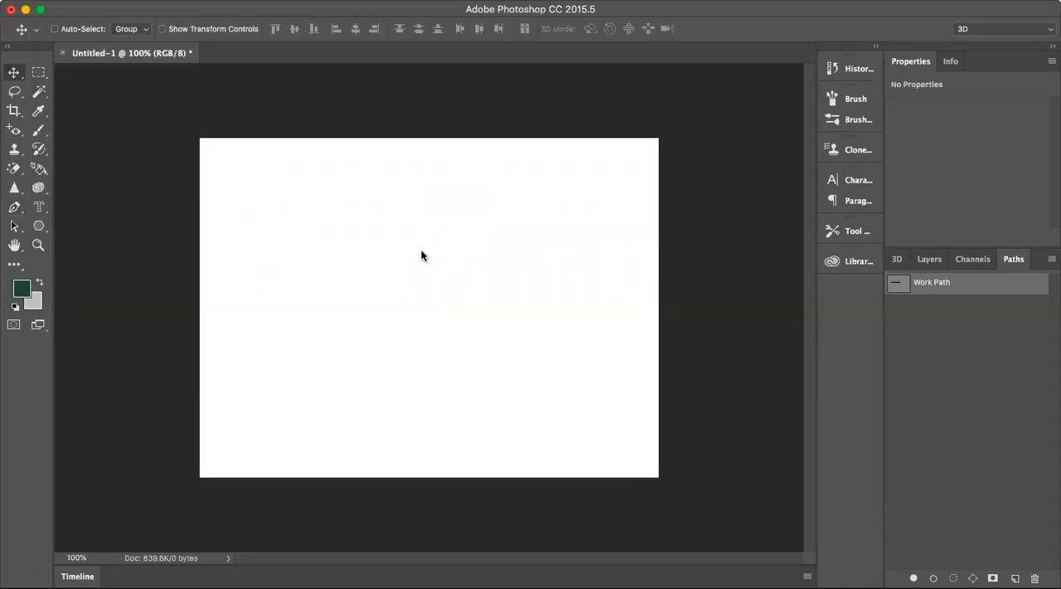
{"action": "left_click", "coordinate": [422, 253]}
{"action": "left_click", "coordinate": [641, 210]}
Continue the path with straight Pen tool segments below, right of and above the horizontal line, and close it at its starting point.
{"action": "left_click", "coordinate": [14, 206]}
{"action": "left_click", "coordinate": [291, 397]}
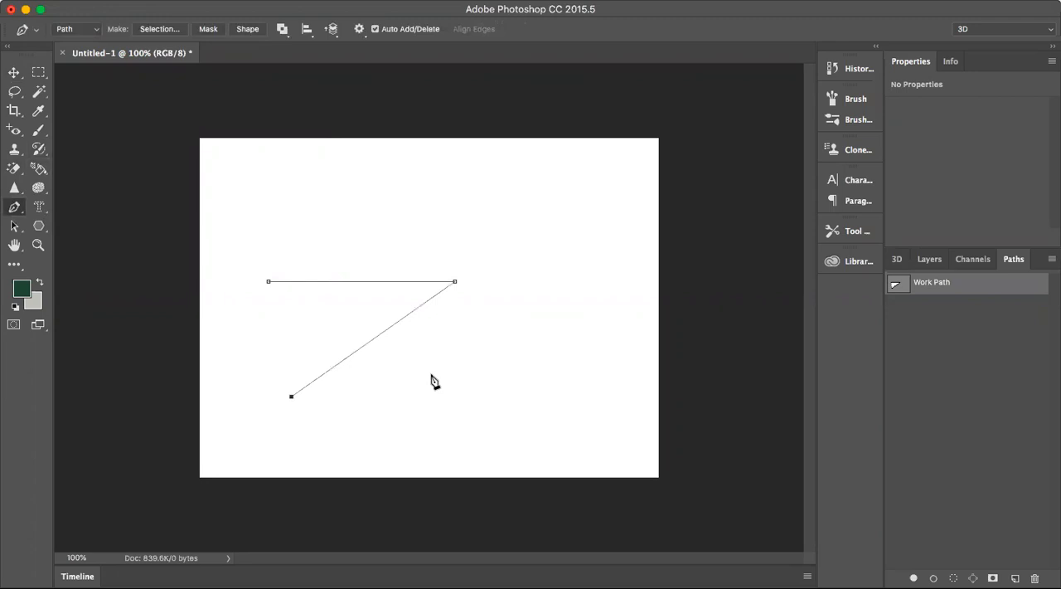
{"action": "left_click", "coordinate": [461, 374]}
{"action": "left_click", "coordinate": [527, 296]}
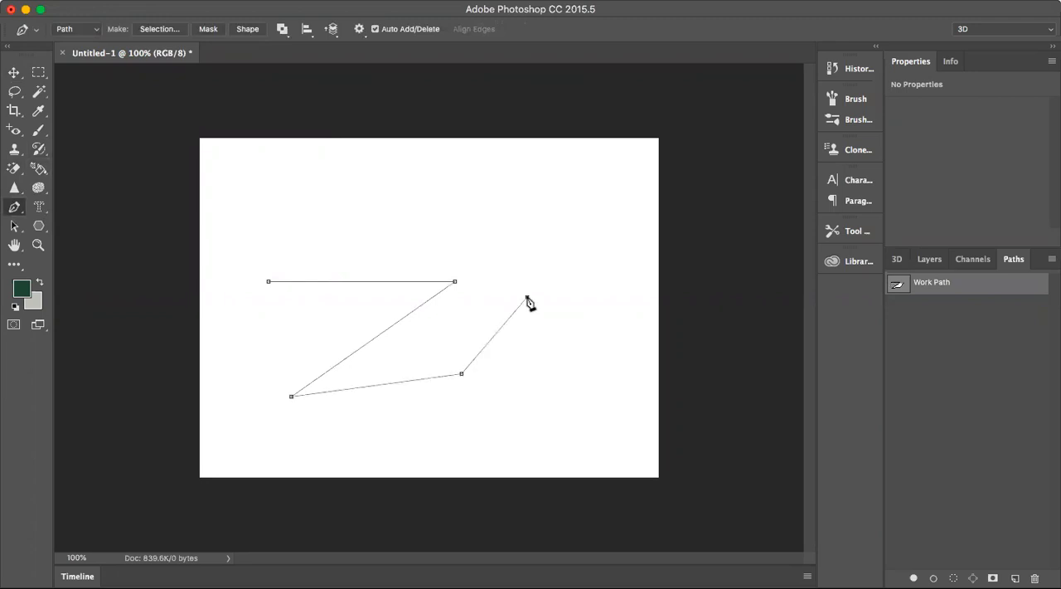
{"action": "left_click", "coordinate": [552, 243]}
{"action": "left_click", "coordinate": [512, 216]}
{"action": "left_click", "coordinate": [437, 203]}
{"action": "left_click", "coordinate": [359, 192]}
{"action": "left_click", "coordinate": [322, 194]}
{"action": "left_click", "coordinate": [295, 207]}
{"action": "left_click", "coordinate": [282, 233]}
{"action": "left_click", "coordinate": [269, 264]}
{"action": "left_click", "coordinate": [268, 281]}
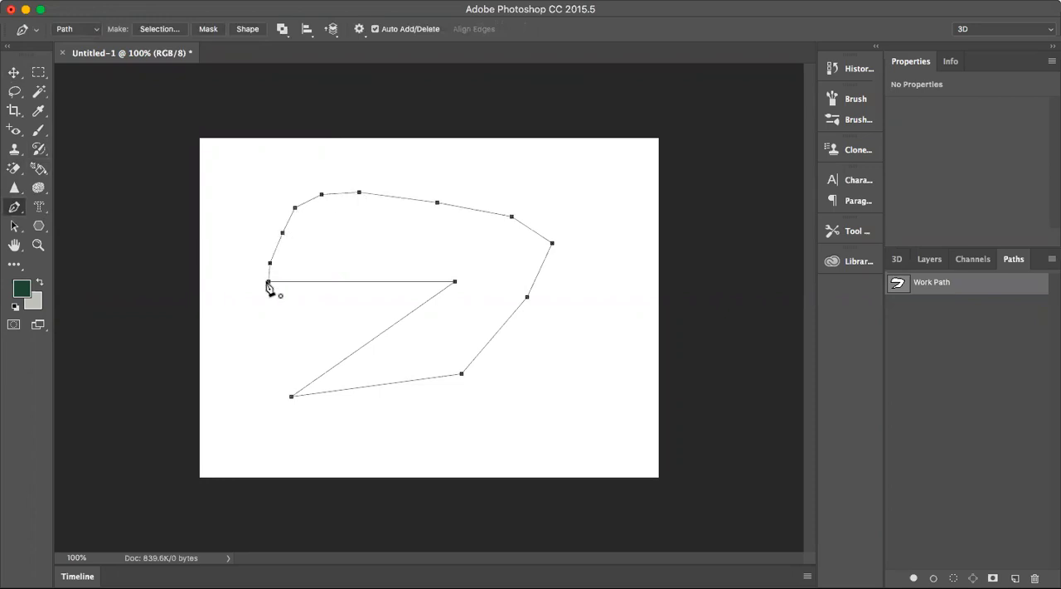
Try to move the closed path with the Move tool and dismiss the alert.
{"action": "left_click", "coordinate": [16, 72]}
{"action": "left_click_drag", "start_coordinate": [417, 287], "coordinate": [437, 295]}
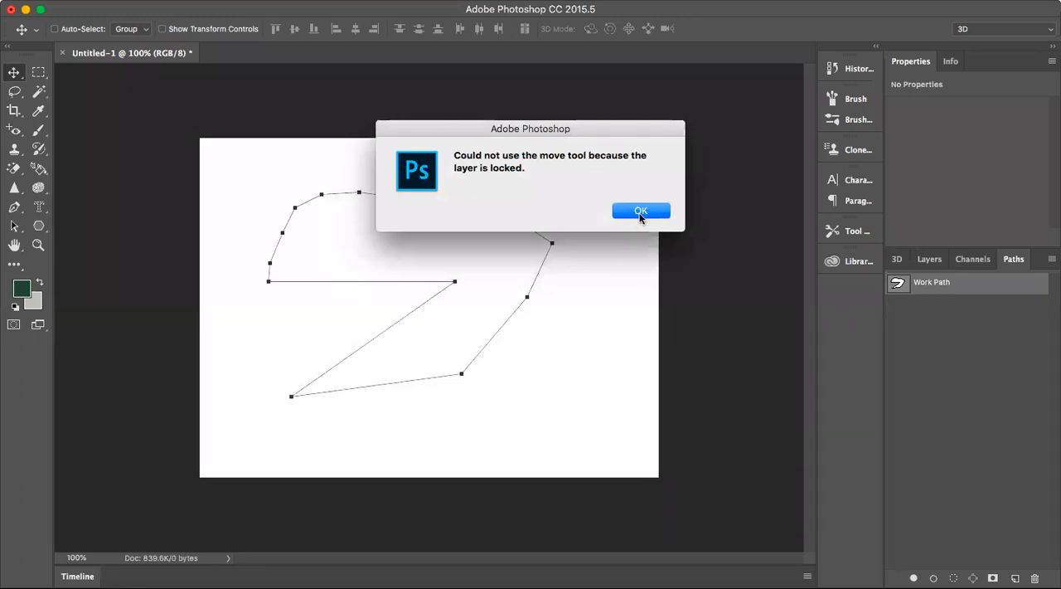
{"action": "left_click", "coordinate": [641, 212]}
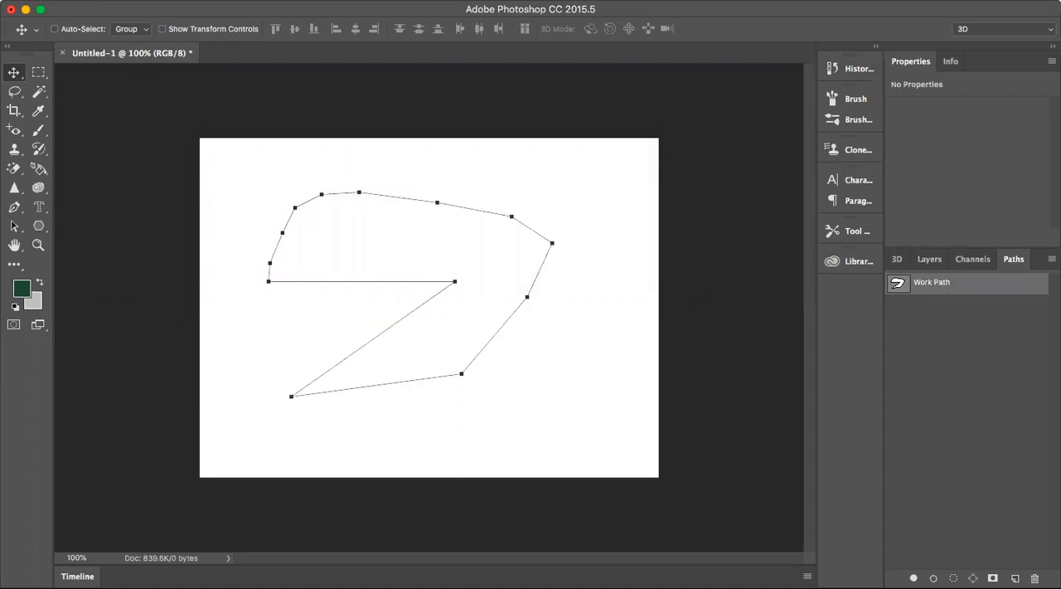
Show the layers, convert the locked Background into a regular layer and shift it with the Move tool.
{"action": "left_click", "coordinate": [469, 1]}
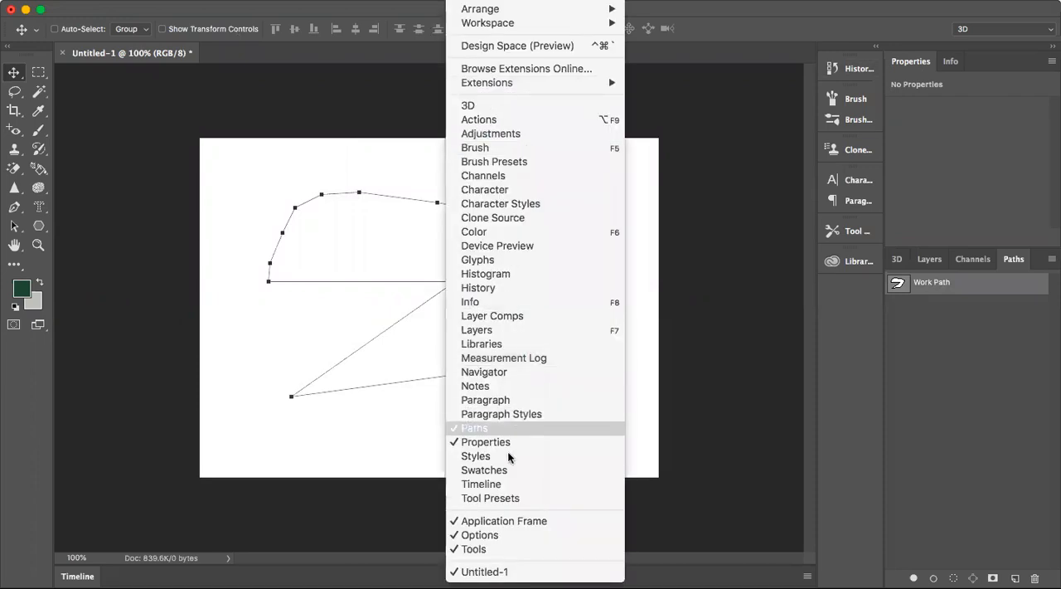
{"action": "left_click", "coordinate": [510, 329]}
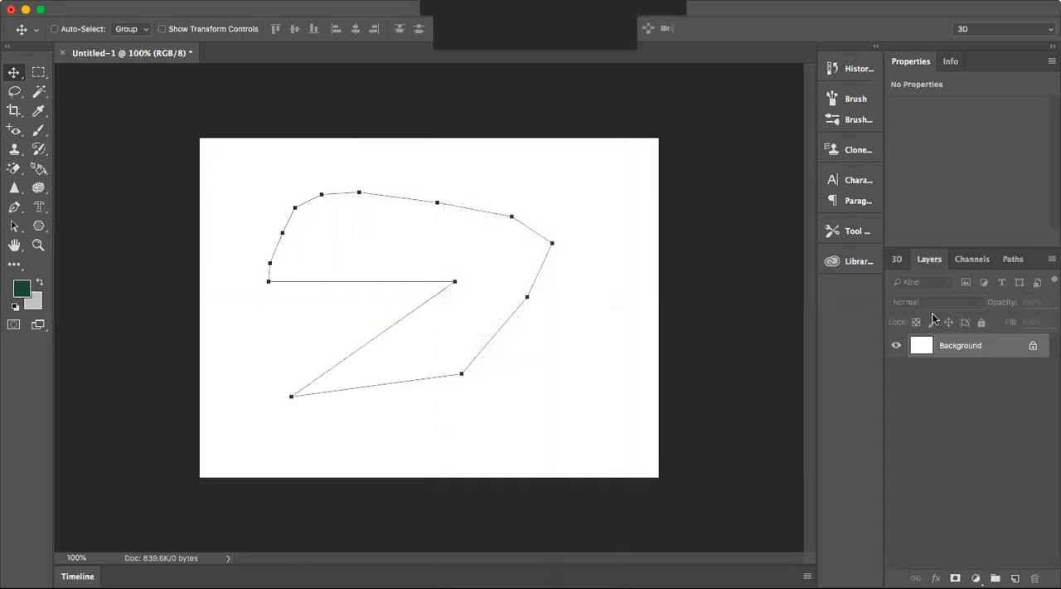
{"action": "double_click", "coordinate": [952, 349]}
{"action": "left_click", "coordinate": [655, 252]}
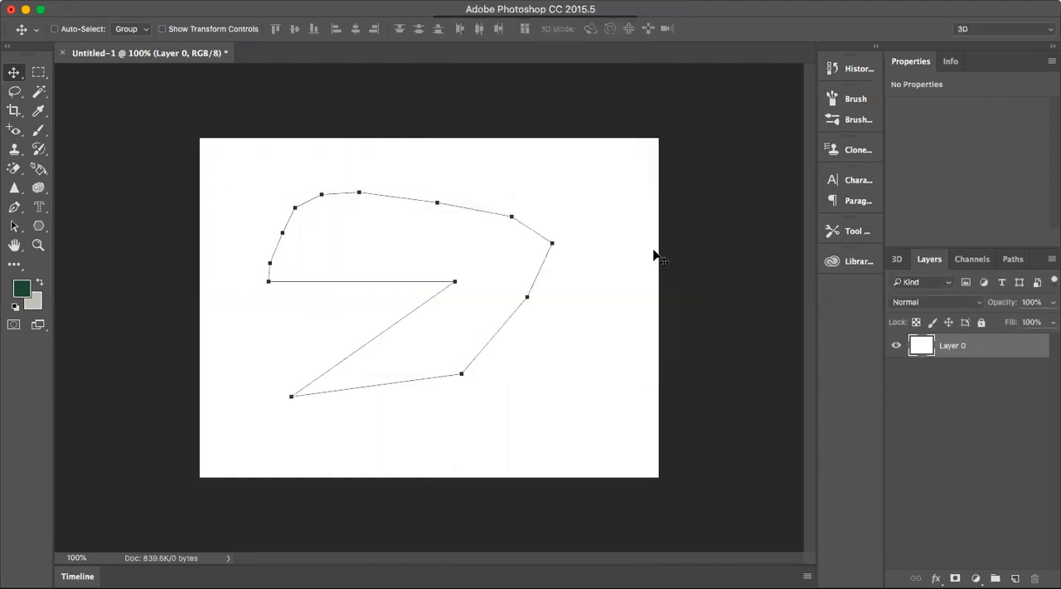
{"action": "left_click_drag", "start_coordinate": [460, 260], "coordinate": [415, 244]}
{"action": "left_click_drag", "start_coordinate": [399, 285], "coordinate": [439, 293]}
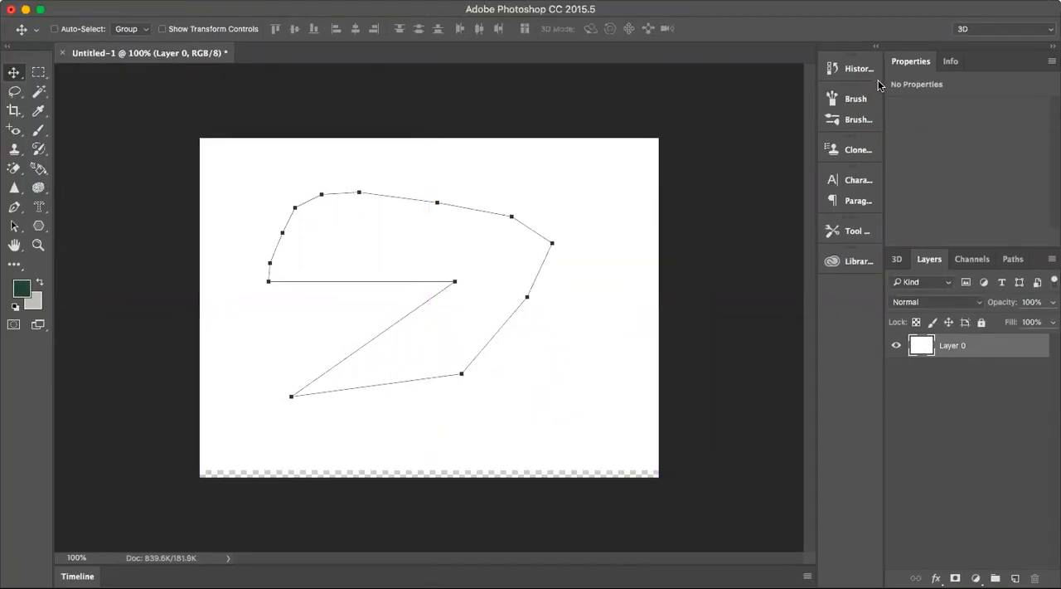
Open the document history and revert the canvas to the initial Untitled-1 snapshot.
{"action": "left_click", "coordinate": [852, 68]}
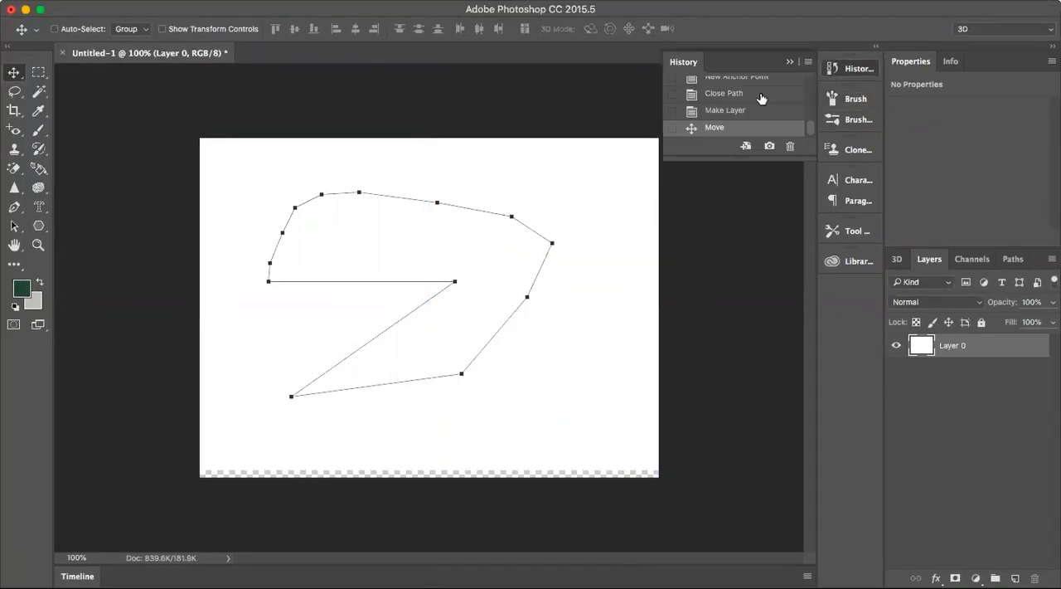
{"action": "scroll", "coordinate": [761, 99], "scroll_direction": "up", "scroll_amount": 3}
{"action": "left_click", "coordinate": [735, 84]}
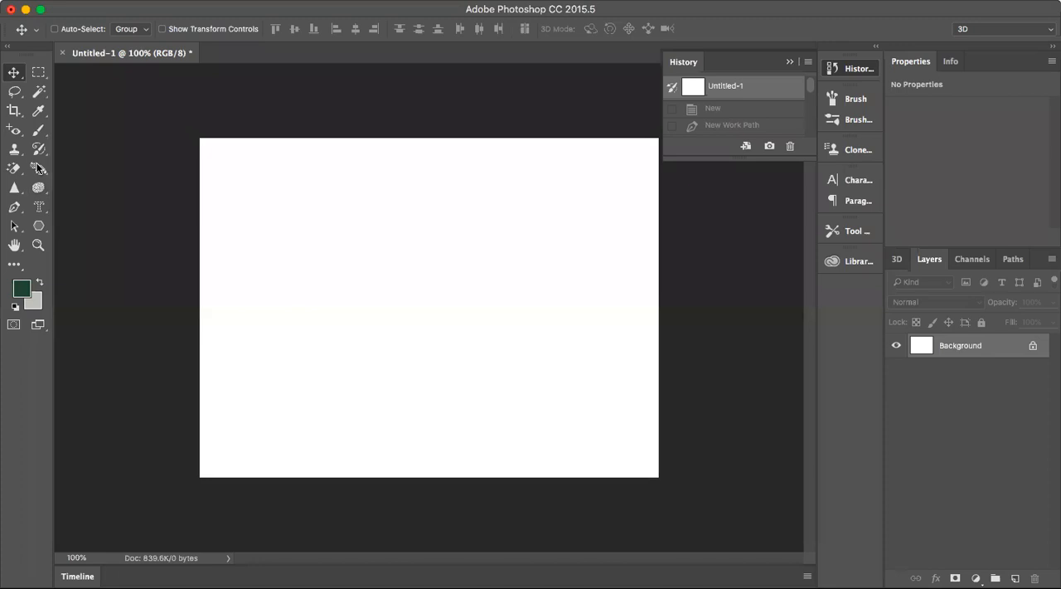
Draw a zigzag path of three long straight segments with the Pen tool, ending in a short curved segment at the lower right.
{"action": "left_click", "coordinate": [14, 206]}
{"action": "left_click", "coordinate": [273, 303]}
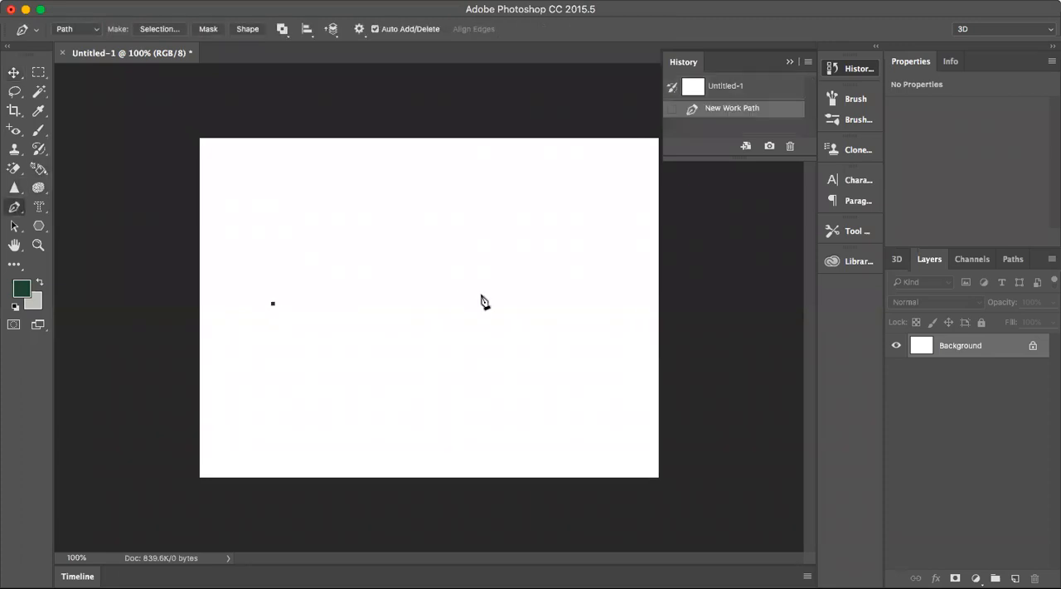
{"action": "left_click", "coordinate": [524, 309]}
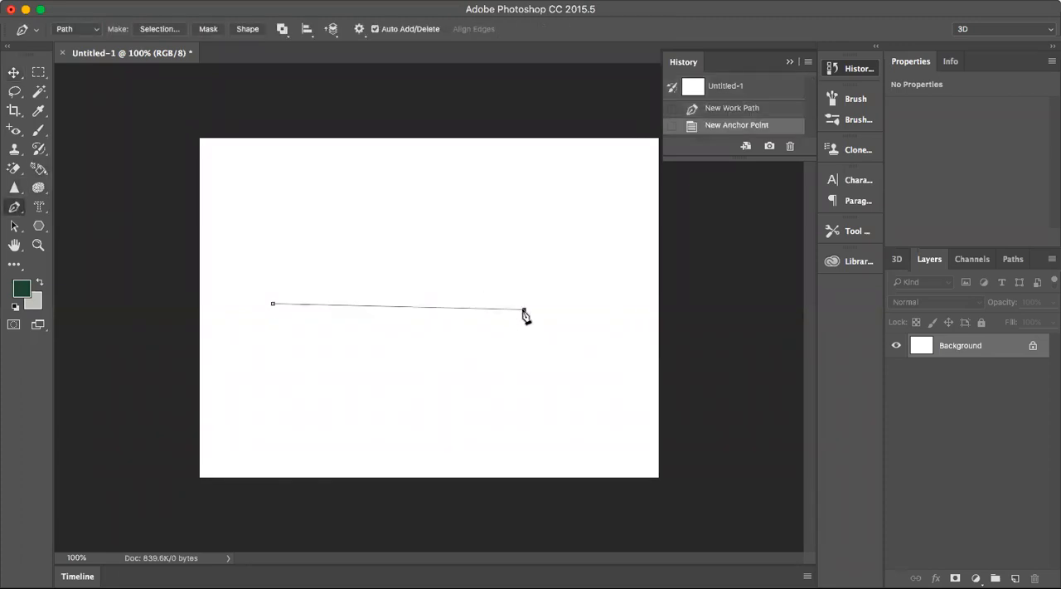
{"action": "left_click_drag", "start_coordinate": [525, 311], "coordinate": [552, 308]}
{"action": "left_click", "coordinate": [251, 346]}
{"action": "left_click", "coordinate": [507, 345]}
{"action": "left_click_drag", "start_coordinate": [509, 350], "coordinate": [512, 461]}
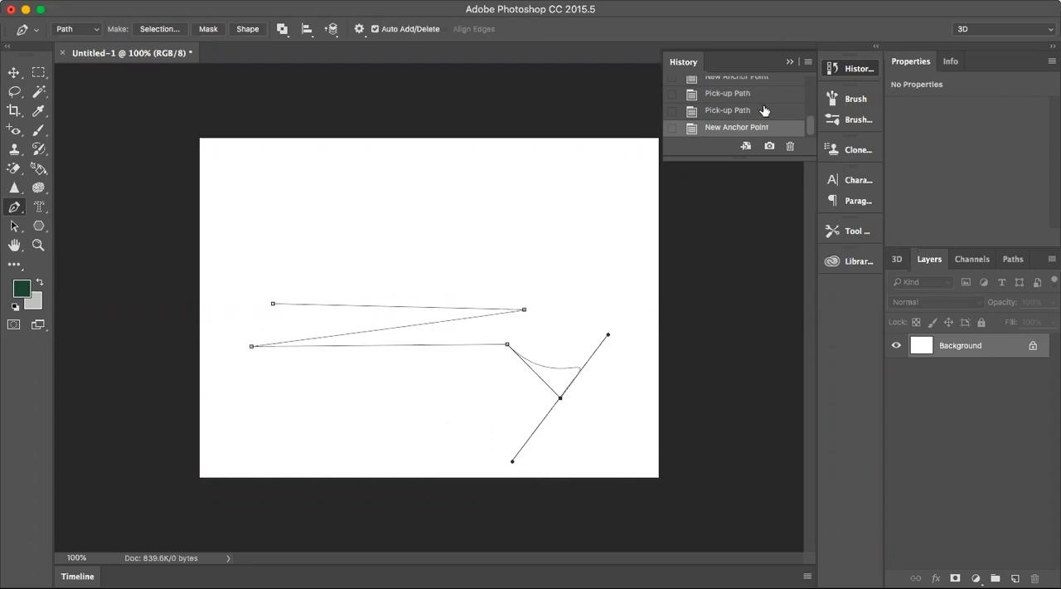
Revert to the Untitled-1 snapshot and draw a wave-shaped path with one crest and one trough using curved anchor points.
{"action": "scroll", "coordinate": [765, 108], "scroll_direction": "up", "scroll_amount": 5}
{"action": "left_click", "coordinate": [753, 89]}
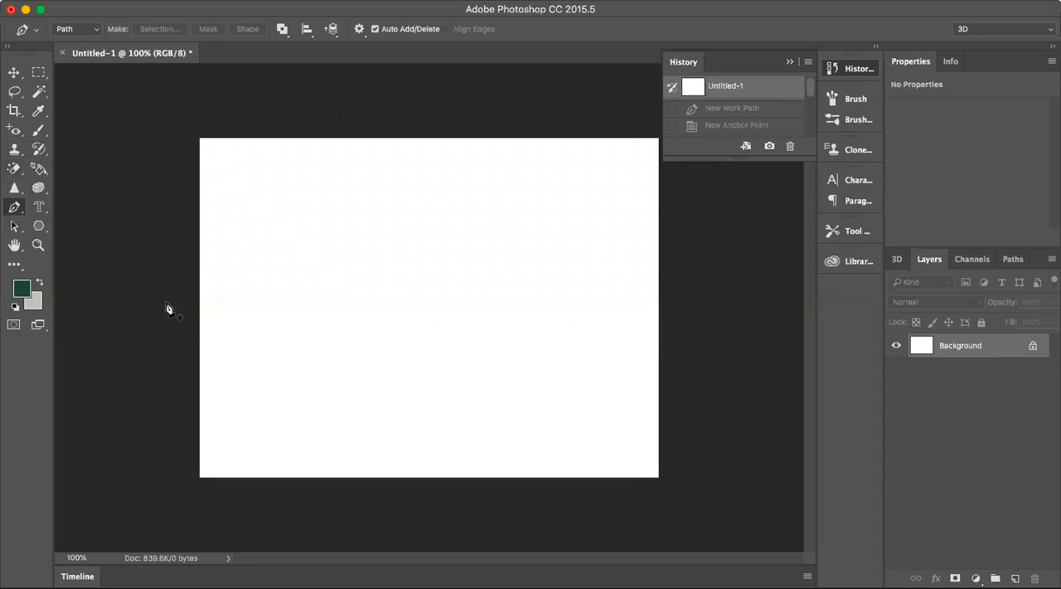
{"action": "left_click_drag", "start_coordinate": [244, 300], "coordinate": [309, 241]}
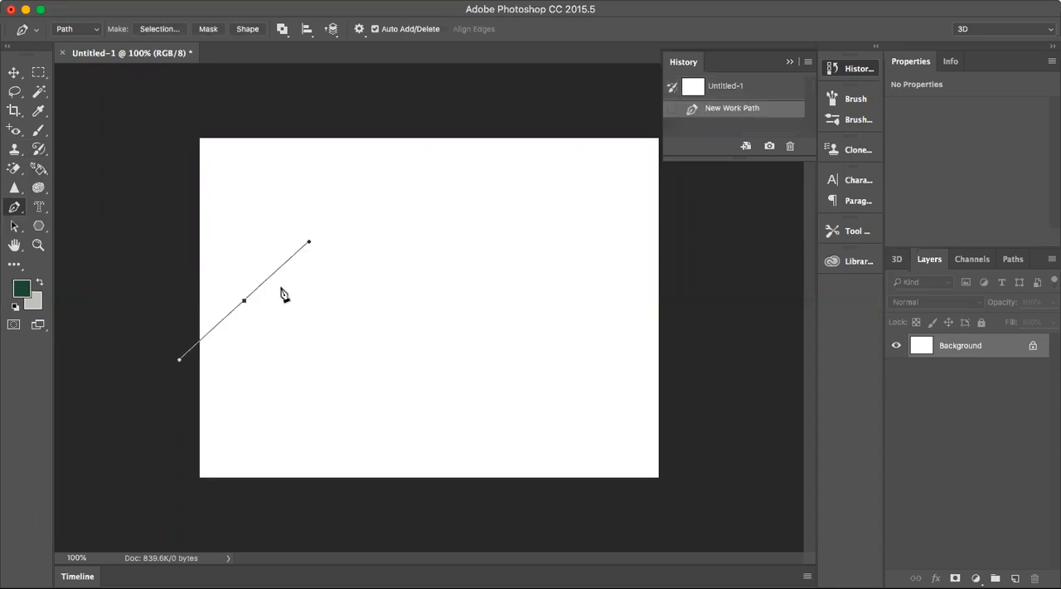
{"action": "mouse_move", "coordinate": [244, 304]}
{"action": "left_mouse_down"}
{"action": "mouse_move", "coordinate": [270, 327]}
{"action": "mouse_move", "coordinate": [235, 298]}
{"action": "mouse_move", "coordinate": [229, 307]}
{"action": "left_mouse_up"}
{"action": "left_click_drag", "start_coordinate": [329, 275], "coordinate": [372, 384]}
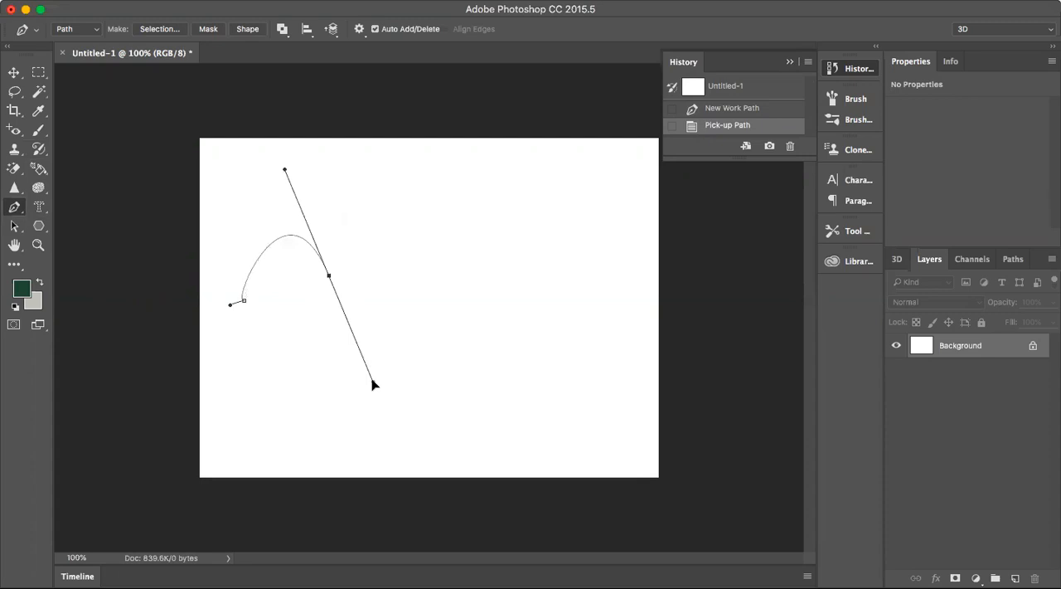
{"action": "left_click_drag", "start_coordinate": [373, 383], "coordinate": [373, 381]}
{"action": "left_click", "coordinate": [407, 358]}
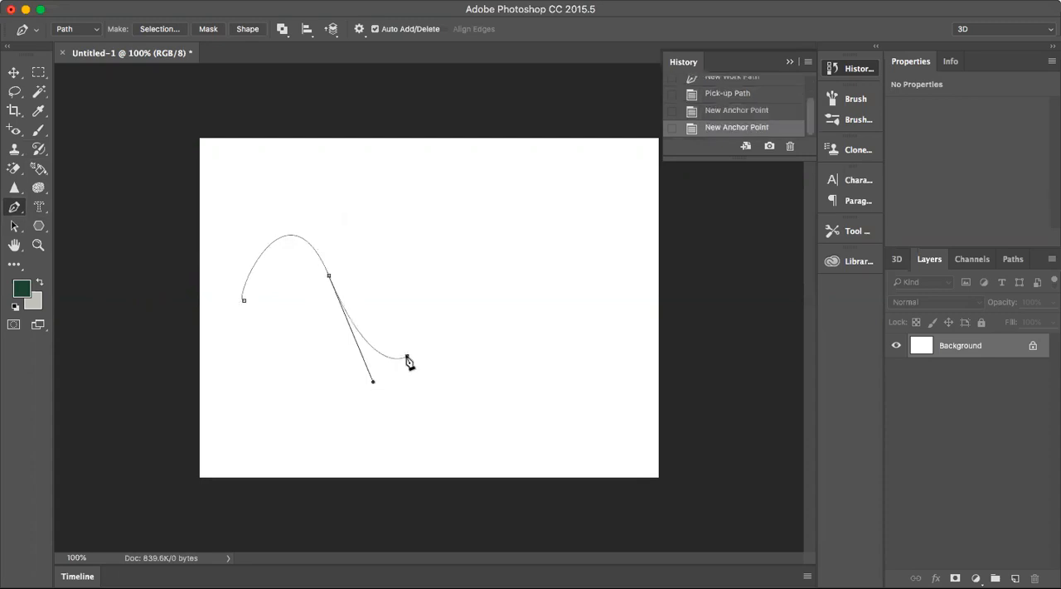
Extend the wave path with a straight rising segment and several curved segments toward the canvas's right edge.
{"action": "left_click_drag", "start_coordinate": [407, 358], "coordinate": [439, 270]}
{"action": "left_click", "coordinate": [439, 269]}
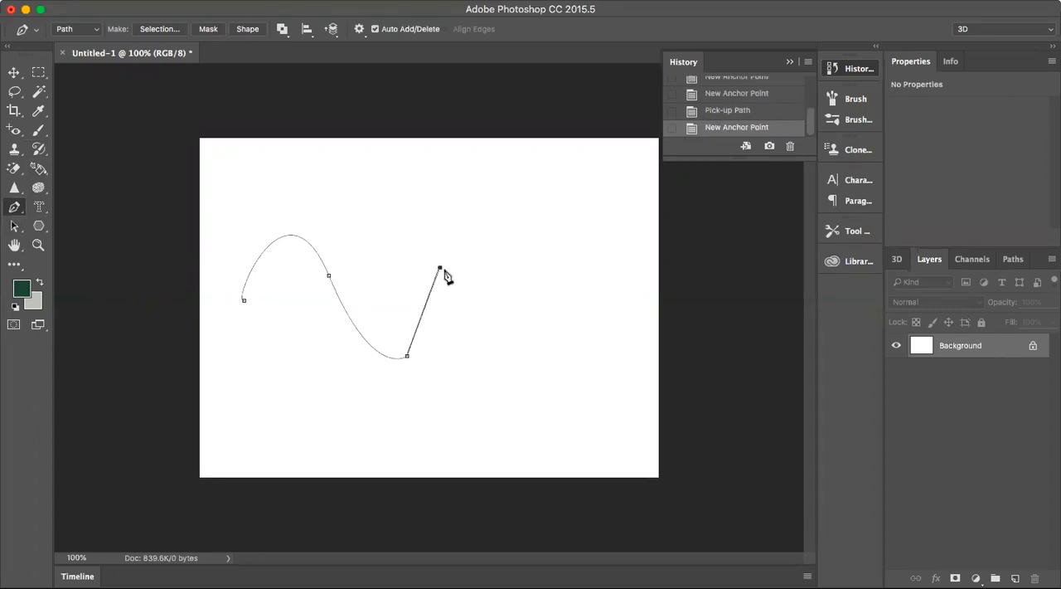
{"action": "left_click_drag", "start_coordinate": [439, 268], "coordinate": [440, 222]}
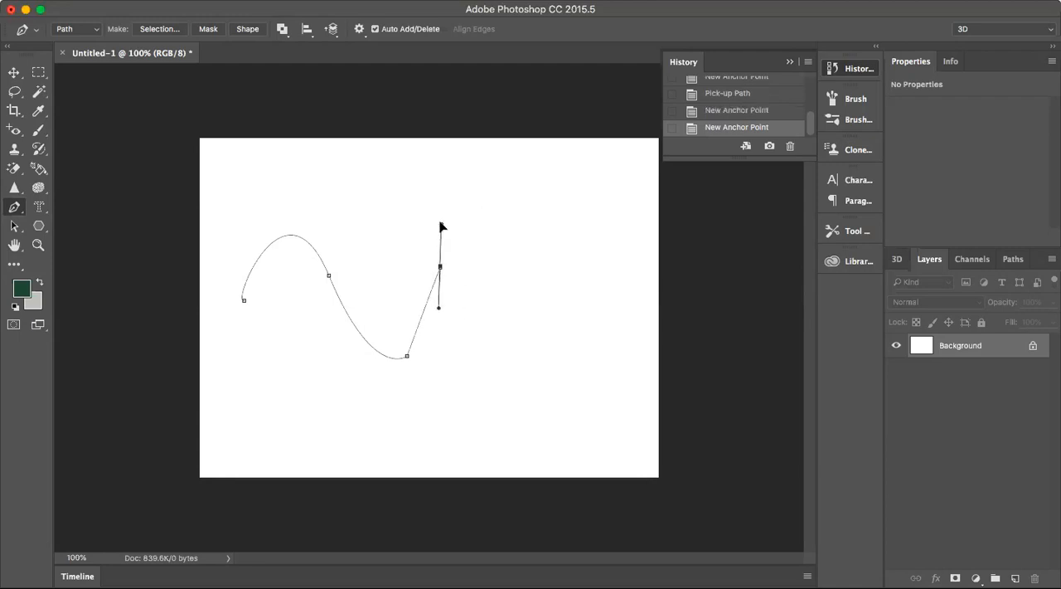
{"action": "left_click", "coordinate": [500, 242]}
{"action": "left_click_drag", "start_coordinate": [500, 238], "coordinate": [476, 239]}
{"action": "left_click", "coordinate": [553, 234]}
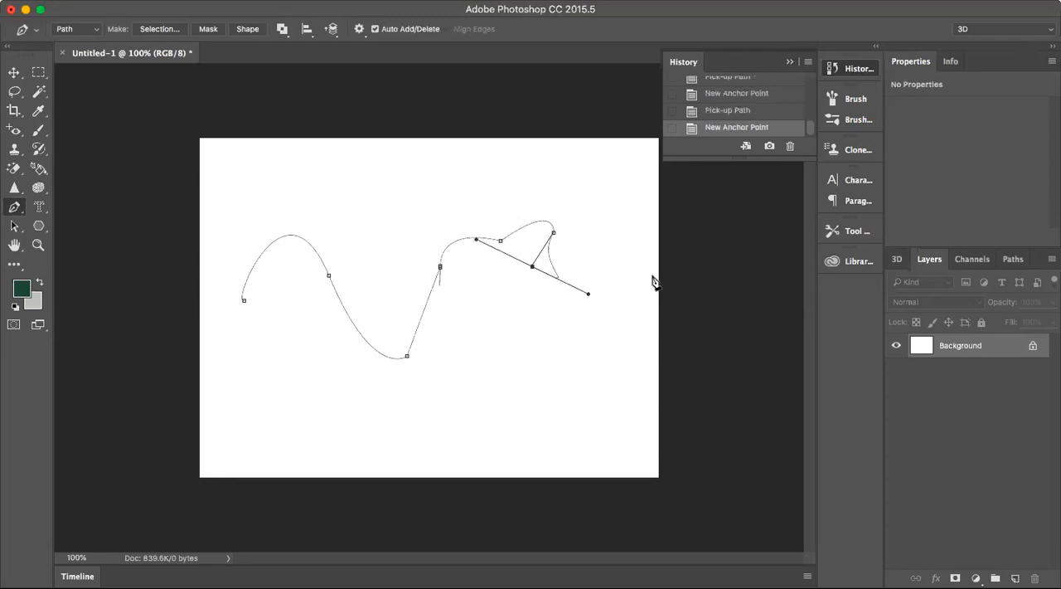
{"action": "left_click", "coordinate": [624, 252]}
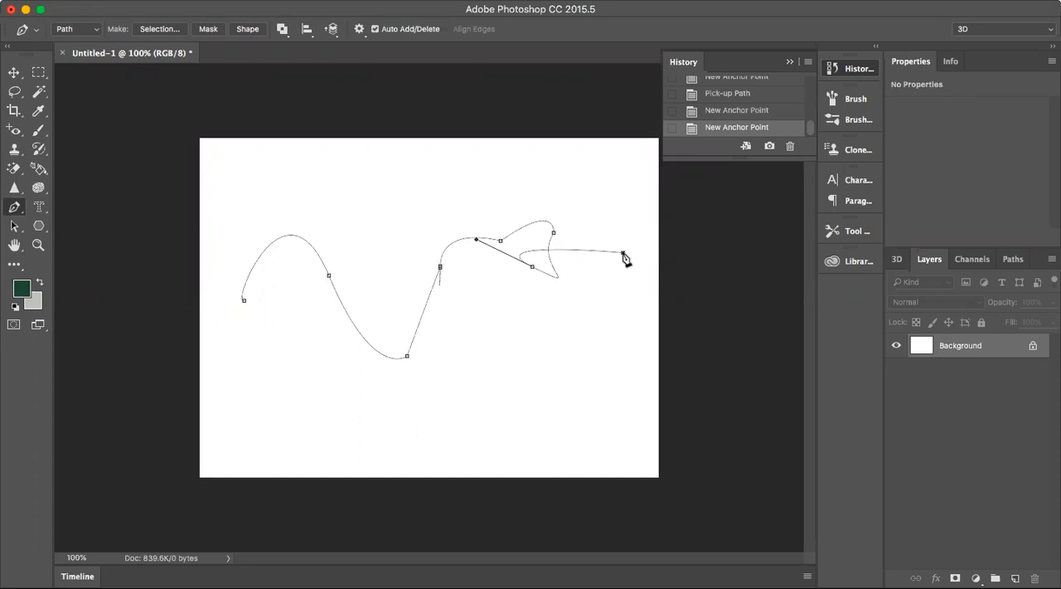
Revert to the Untitled-1 snapshot and sketch an open loop followed by two arches with the Freeform Pen tool.
{"action": "scroll", "coordinate": [759, 121], "scroll_direction": "up", "scroll_amount": 5}
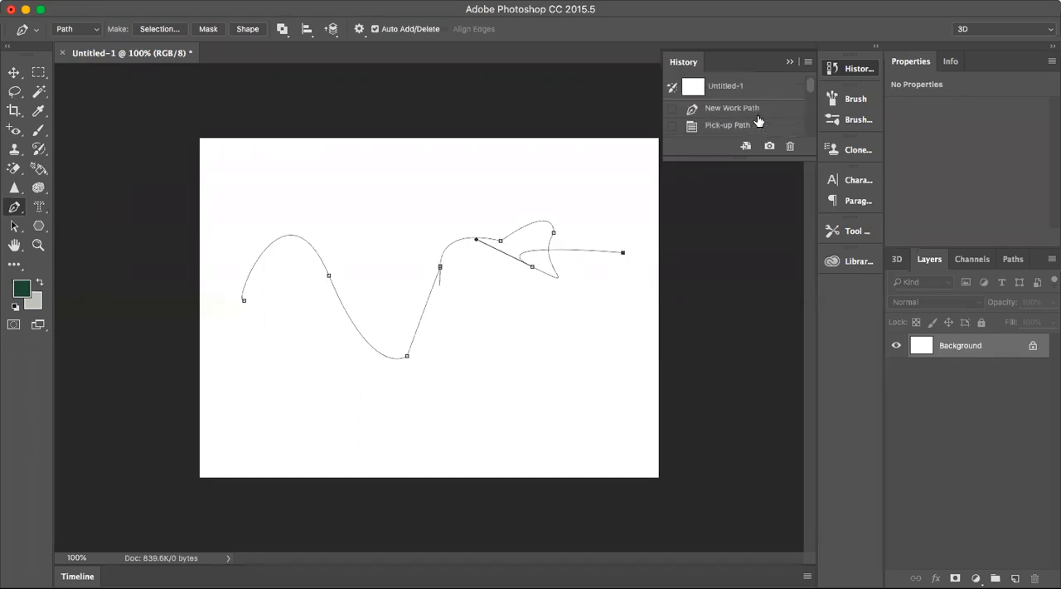
{"action": "left_click", "coordinate": [733, 92]}
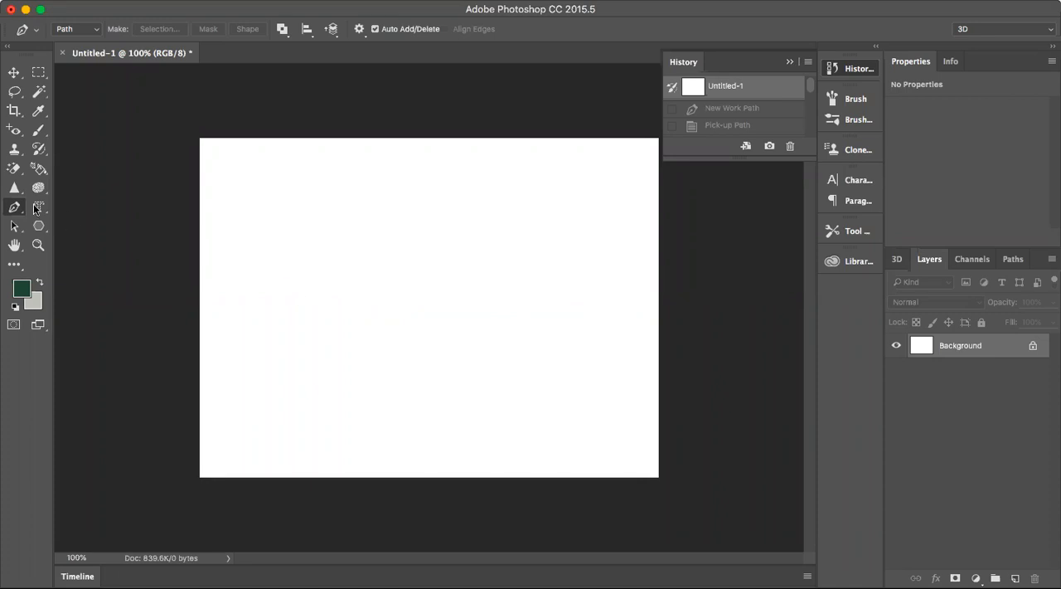
{"action": "left_click_drag", "start_coordinate": [18, 213], "coordinate": [45, 217]}
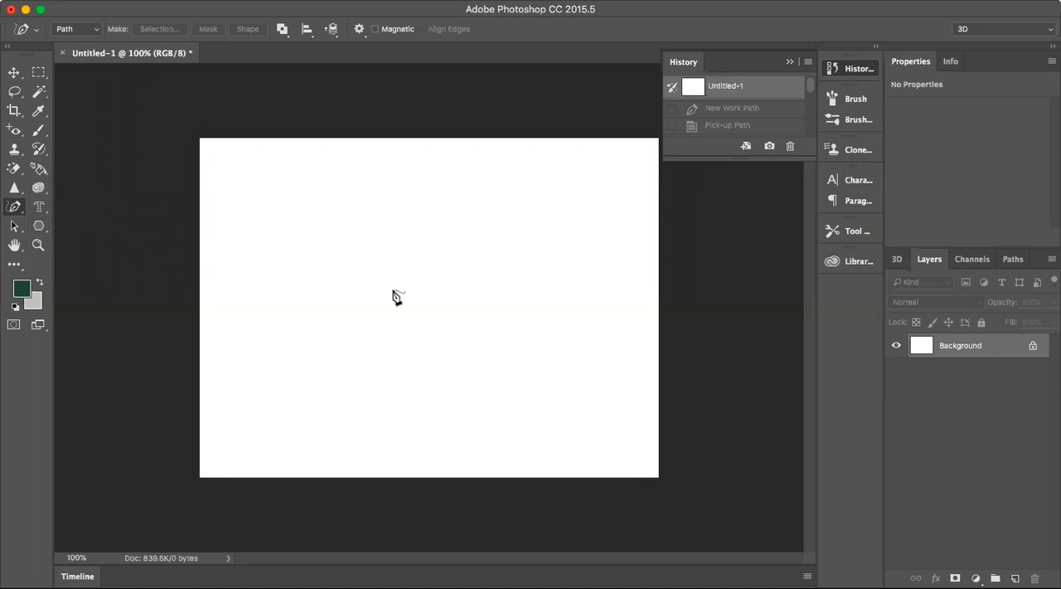
{"action": "mouse_move", "coordinate": [403, 268]}
{"action": "left_mouse_down"}
{"action": "mouse_move", "coordinate": [380, 227]}
{"action": "mouse_move", "coordinate": [345, 210]}
{"action": "mouse_move", "coordinate": [313, 222]}
{"action": "mouse_move", "coordinate": [306, 269]}
{"action": "mouse_move", "coordinate": [324, 318]}
{"action": "mouse_move", "coordinate": [406, 389]}
{"action": "left_mouse_up"}
{"action": "mouse_move", "coordinate": [404, 269]}
{"action": "left_mouse_down"}
{"action": "mouse_move", "coordinate": [418, 219]}
{"action": "mouse_move", "coordinate": [487, 201]}
{"action": "mouse_move", "coordinate": [513, 235]}
{"action": "mouse_move", "coordinate": [516, 272]}
{"action": "mouse_move", "coordinate": [546, 193]}
{"action": "mouse_move", "coordinate": [592, 188]}
{"action": "mouse_move", "coordinate": [624, 274]}
{"action": "left_mouse_up"}
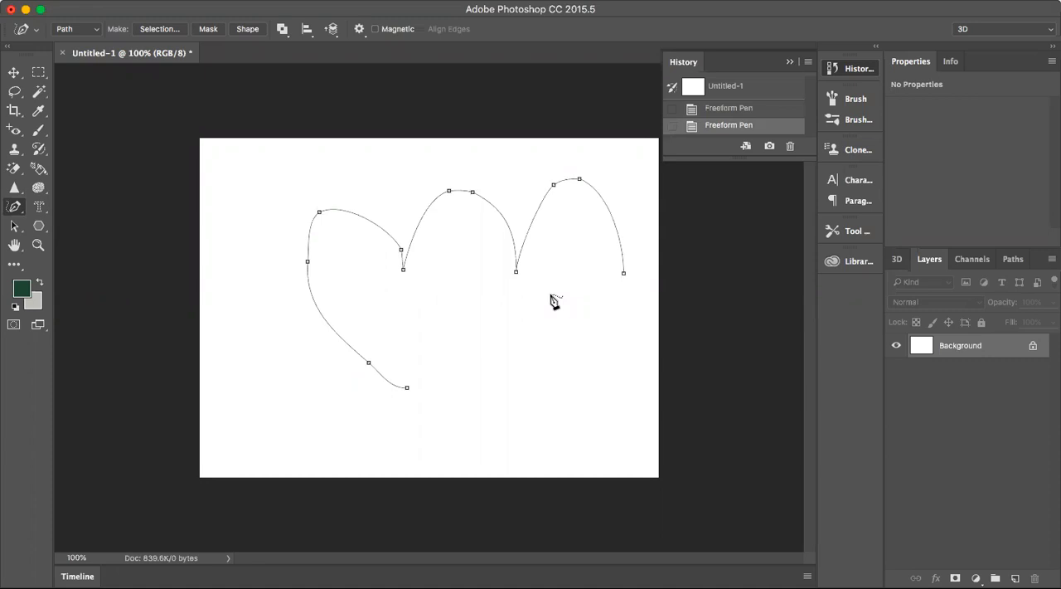
Restore the blank Untitled-1 snapshot and draw a closed five-pointed star with the Freeform Pen tool.
{"action": "left_click", "coordinate": [730, 87]}
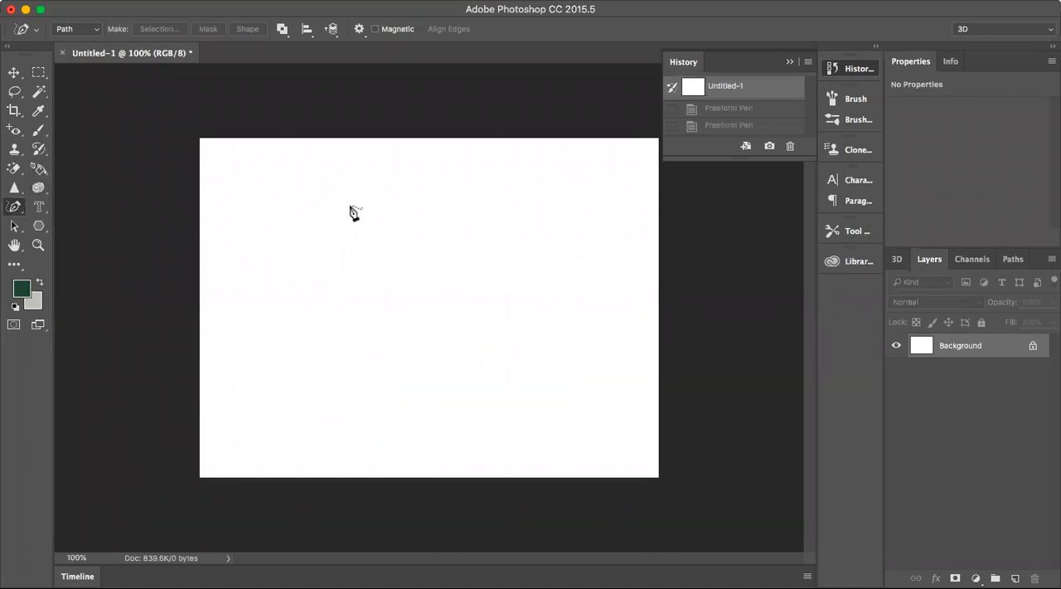
{"action": "mouse_move", "coordinate": [394, 171]}
{"action": "left_mouse_down"}
{"action": "mouse_move", "coordinate": [353, 254]}
{"action": "mouse_move", "coordinate": [246, 271]}
{"action": "mouse_move", "coordinate": [346, 314]}
{"action": "mouse_move", "coordinate": [312, 402]}
{"action": "mouse_move", "coordinate": [396, 321]}
{"action": "mouse_move", "coordinate": [474, 366]}
{"action": "mouse_move", "coordinate": [470, 302]}
{"action": "mouse_move", "coordinate": [534, 253]}
{"action": "mouse_move", "coordinate": [451, 244]}
{"action": "mouse_move", "coordinate": [394, 173]}
{"action": "left_mouse_up"}
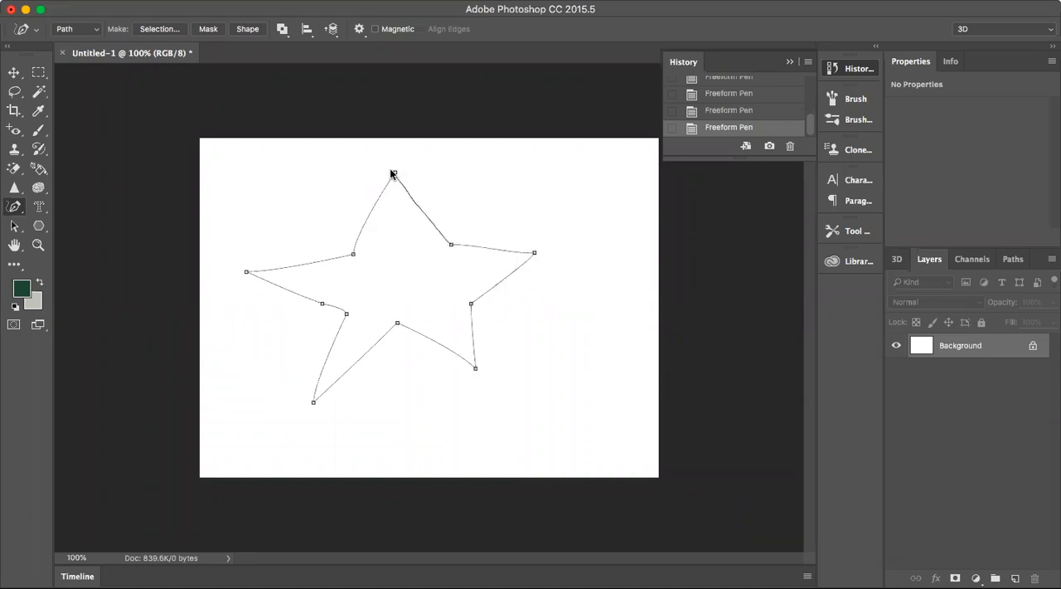
Delete the anchor point at the tip of the star's lower-right arm.
{"action": "left_click", "coordinate": [475, 367]}
{"action": "left_click_drag", "start_coordinate": [473, 372], "coordinate": [509, 422]}
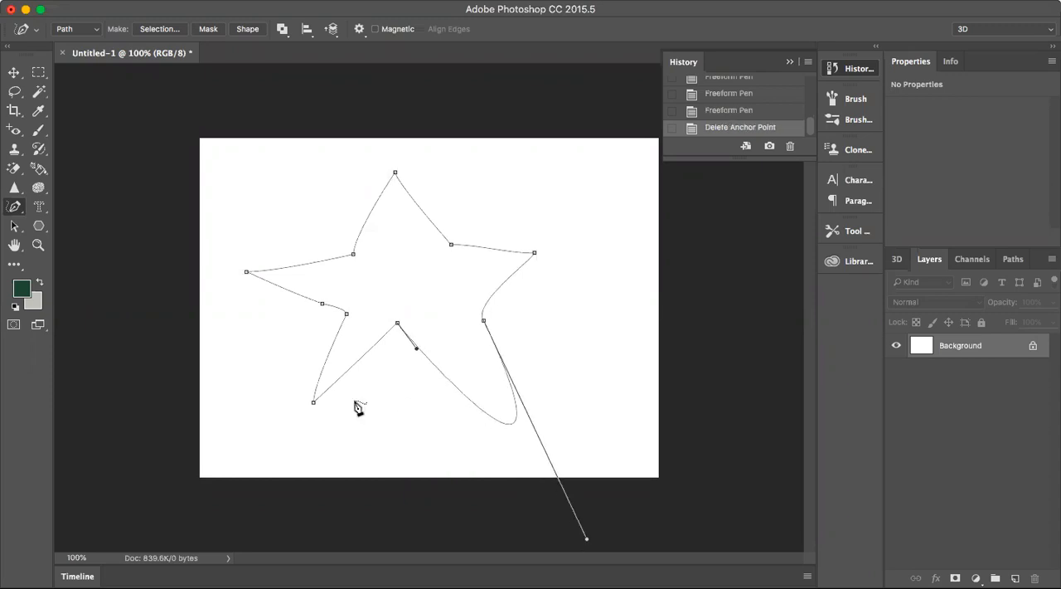
Delete the star's lower-left tip anchor, reshape its right arm and add a short freeform stroke beside that arm.
{"action": "left_click", "coordinate": [313, 405]}
{"action": "left_click_drag", "start_coordinate": [311, 407], "coordinate": [304, 437]}
{"action": "left_click_drag", "start_coordinate": [534, 253], "coordinate": [509, 244]}
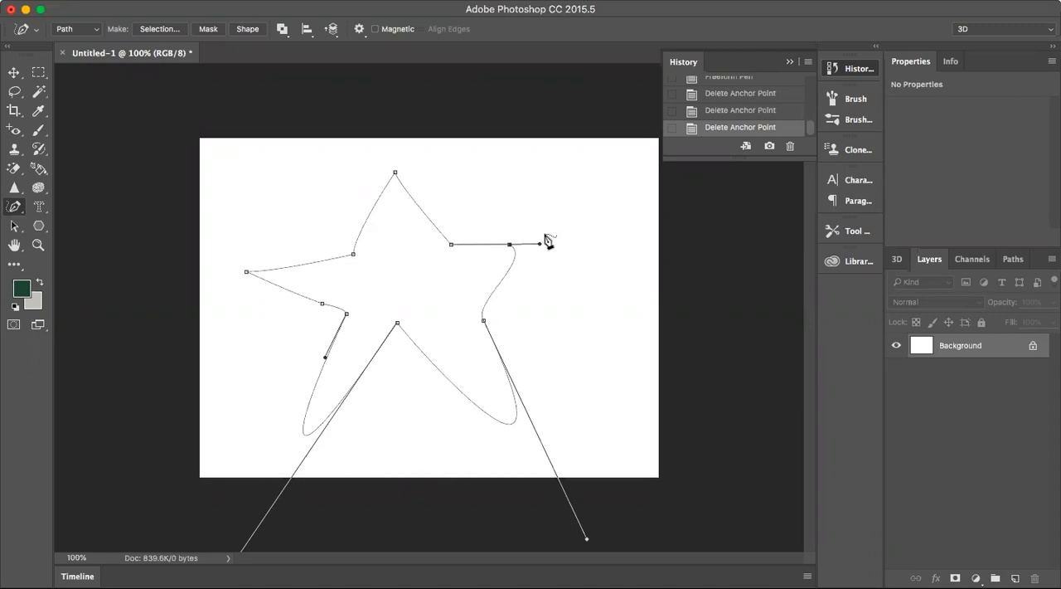
{"action": "left_click_drag", "start_coordinate": [552, 225], "coordinate": [552, 225]}
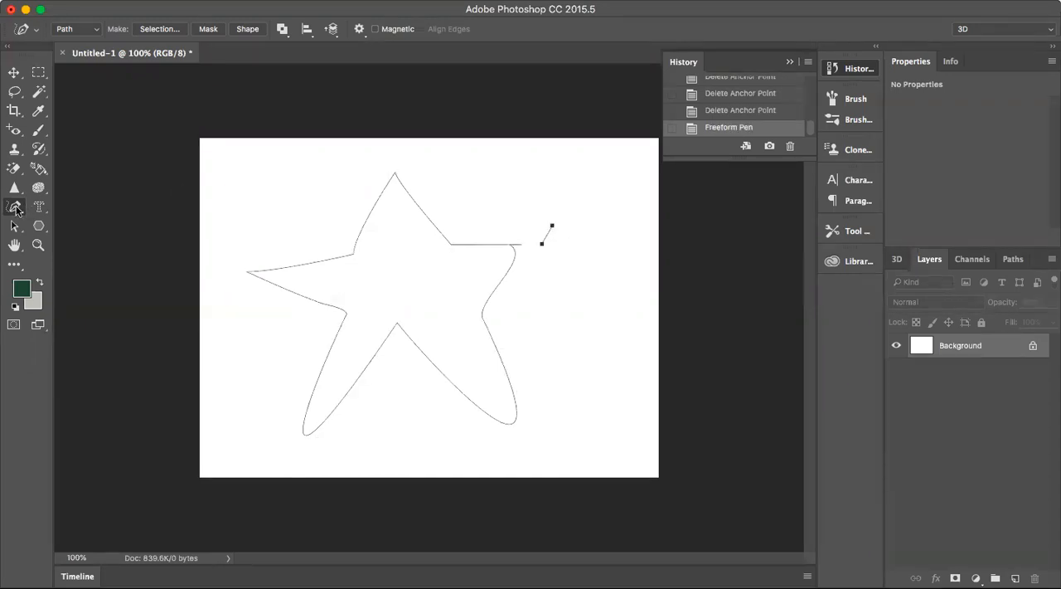
Add an anchor point on the star's upper-left edge, pull it outward into a spike and adjust its handle to flatten the top curve.
{"action": "left_click_drag", "start_coordinate": [15, 208], "coordinate": [35, 224]}
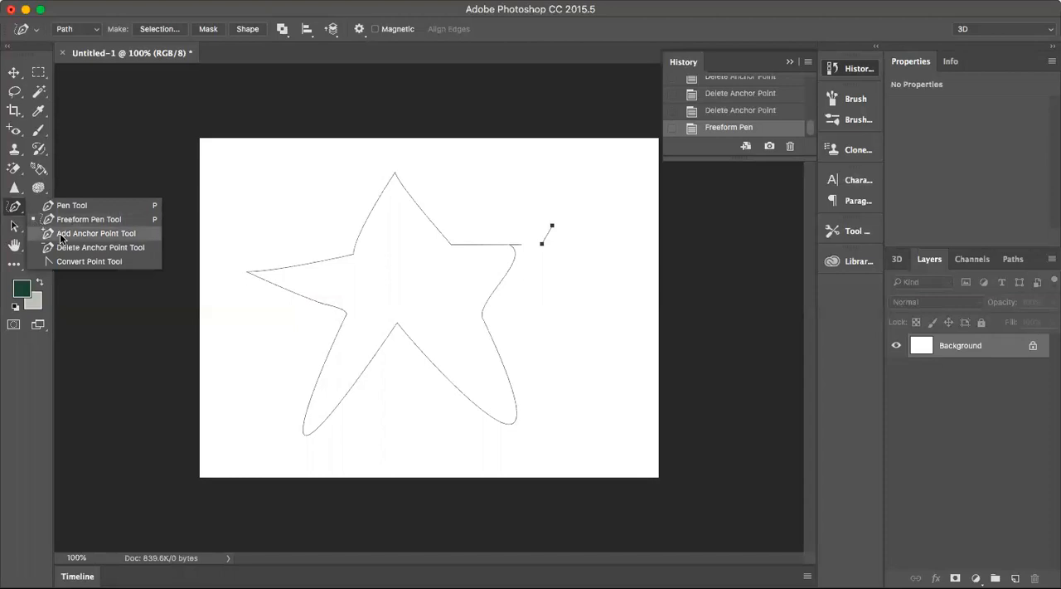
{"action": "left_click", "coordinate": [61, 234]}
{"action": "left_click", "coordinate": [360, 235]}
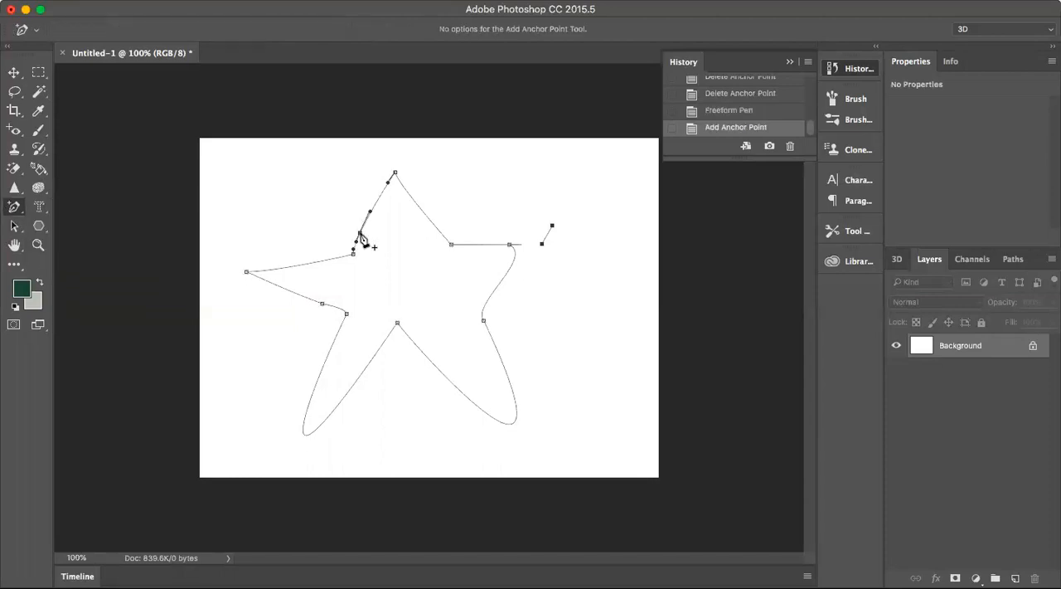
{"action": "left_click_drag", "start_coordinate": [356, 233], "coordinate": [277, 171]}
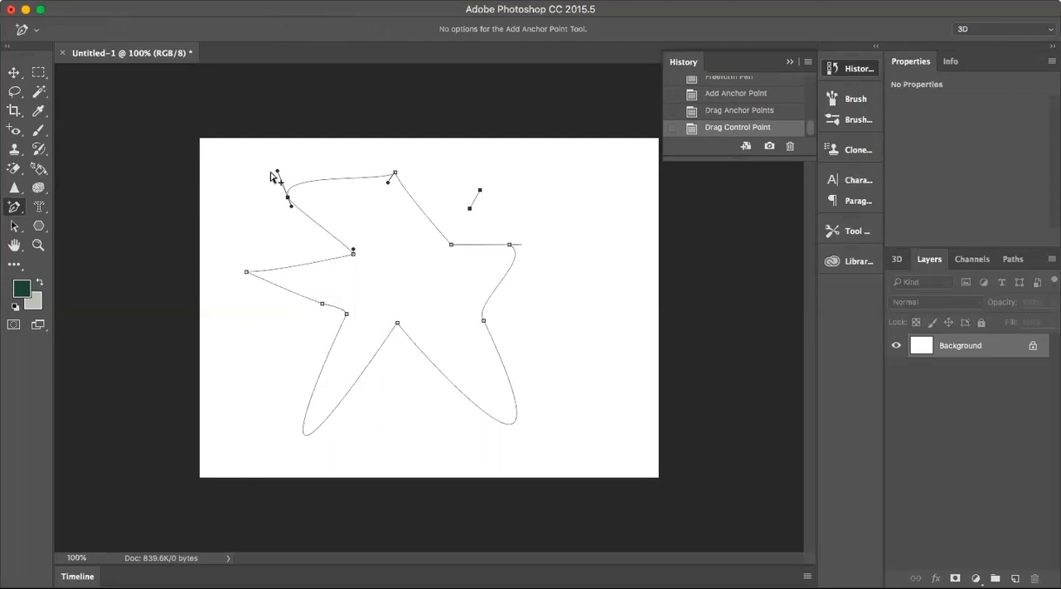
{"action": "mouse_move", "coordinate": [277, 172]}
{"action": "left_mouse_down"}
{"action": "mouse_move", "coordinate": [282, 189]}
{"action": "mouse_move", "coordinate": [265, 152]}
{"action": "mouse_move", "coordinate": [277, 168]}
{"action": "mouse_move", "coordinate": [267, 166]}
{"action": "left_mouse_up"}
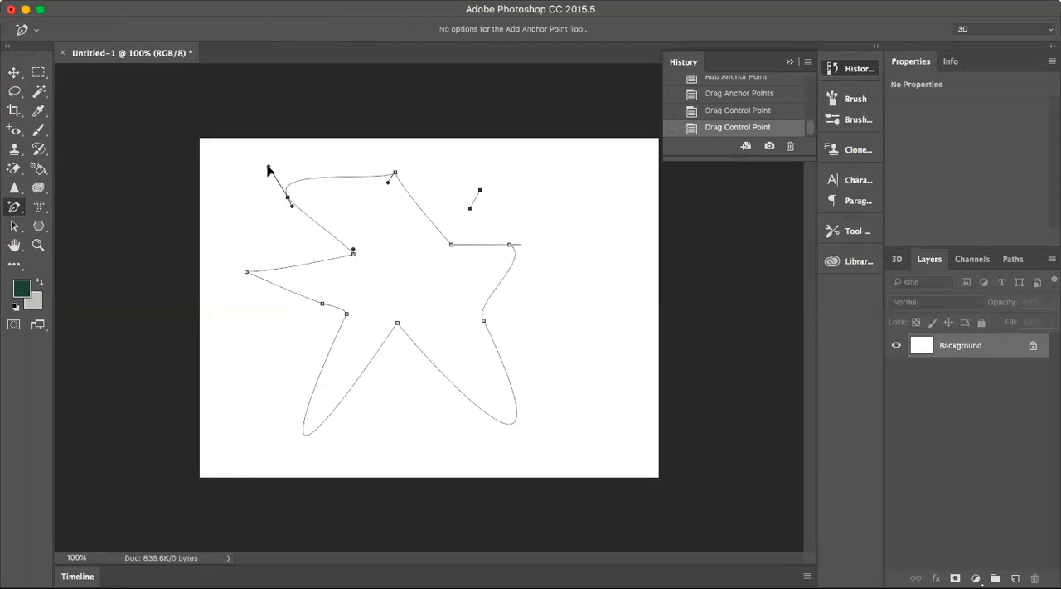
{"action": "left_click_drag", "start_coordinate": [268, 169], "coordinate": [293, 194]}
{"action": "left_click", "coordinate": [290, 214]}
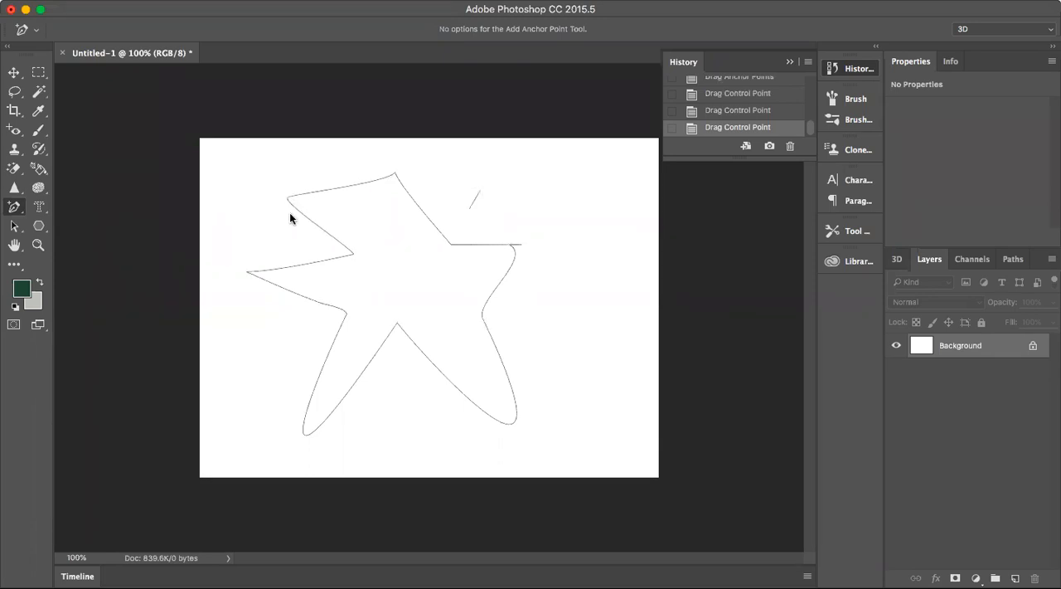
Remove the star's anchor points one by one with the Delete Anchor Point tool until a single point remains.
{"action": "left_click_drag", "start_coordinate": [16, 211], "coordinate": [79, 244]}
{"action": "left_click", "coordinate": [396, 172]}
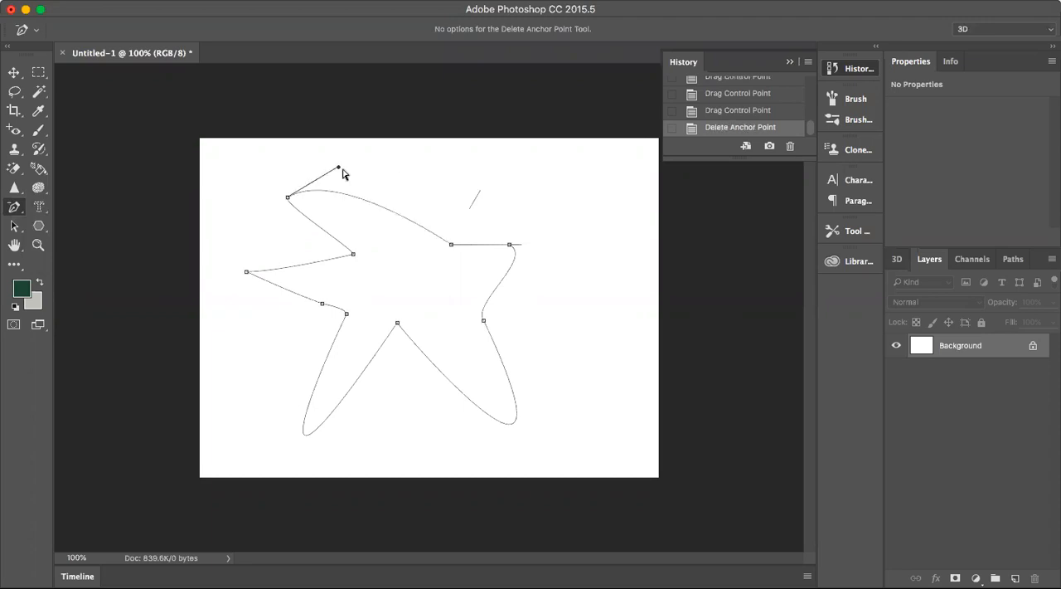
{"action": "left_click", "coordinate": [288, 198]}
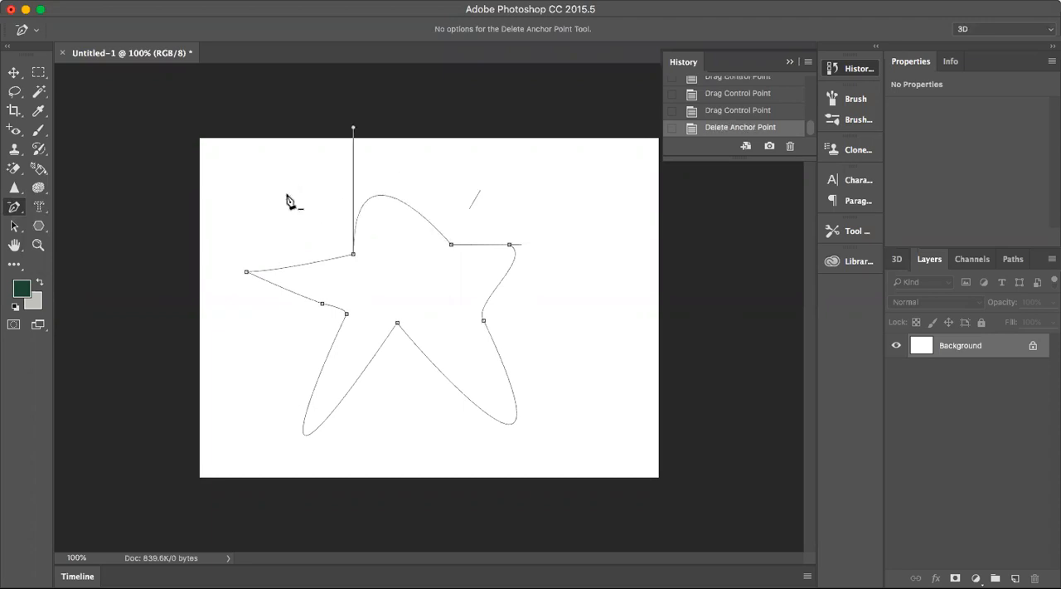
{"action": "left_click", "coordinate": [449, 245]}
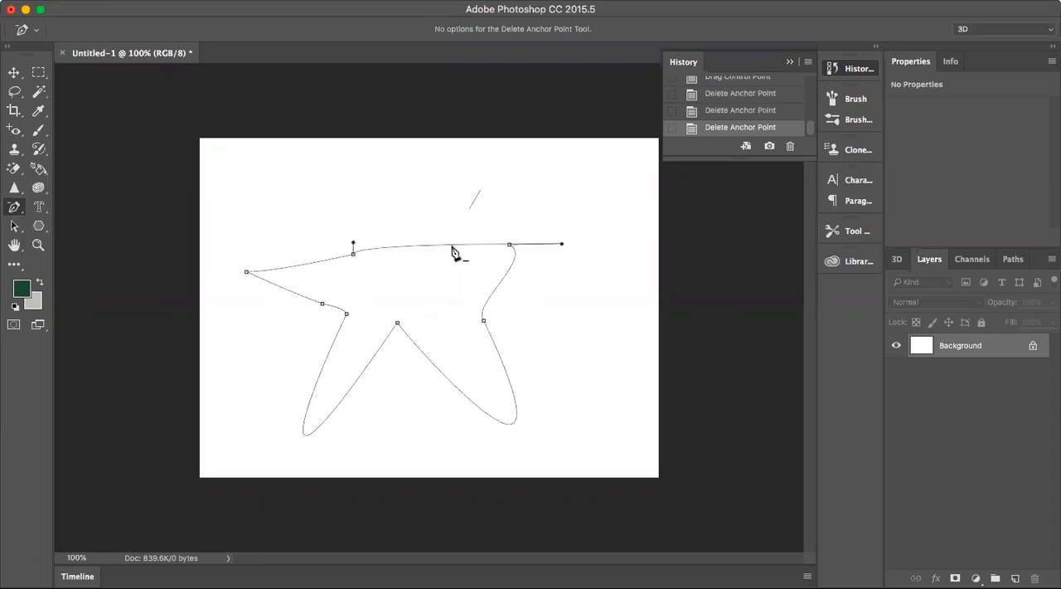
{"action": "left_click", "coordinate": [510, 244]}
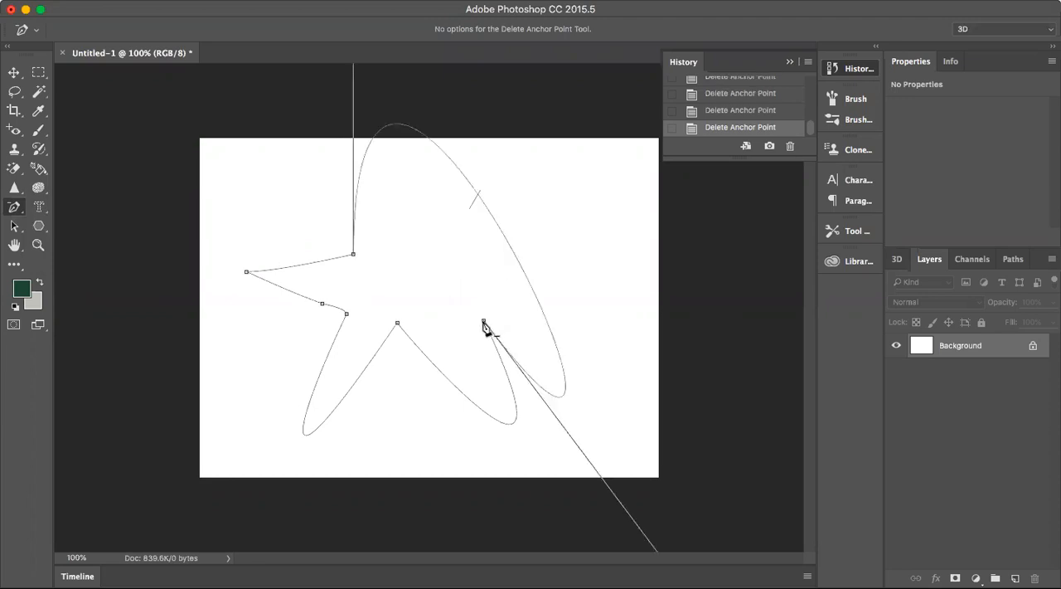
{"action": "left_click", "coordinate": [484, 322]}
{"action": "left_click", "coordinate": [397, 323]}
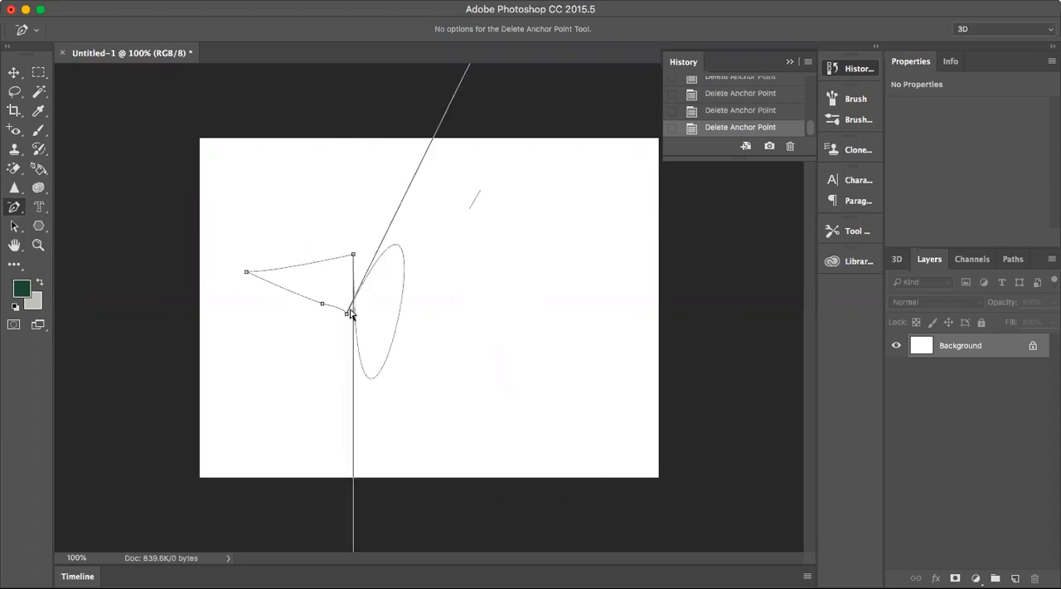
{"action": "left_click", "coordinate": [347, 316]}
{"action": "left_click", "coordinate": [323, 304]}
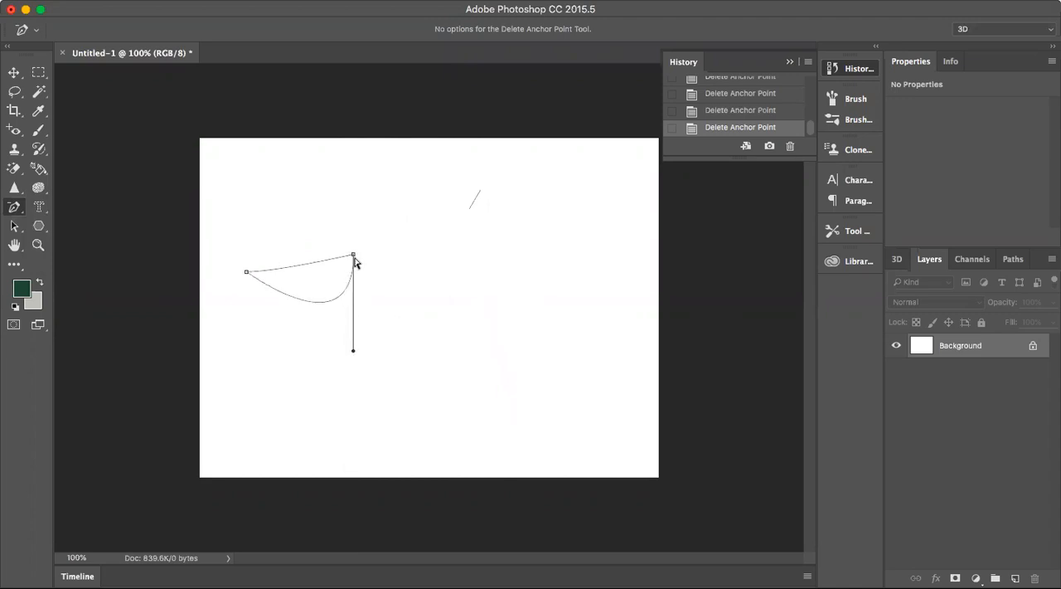
{"action": "left_click", "coordinate": [354, 256]}
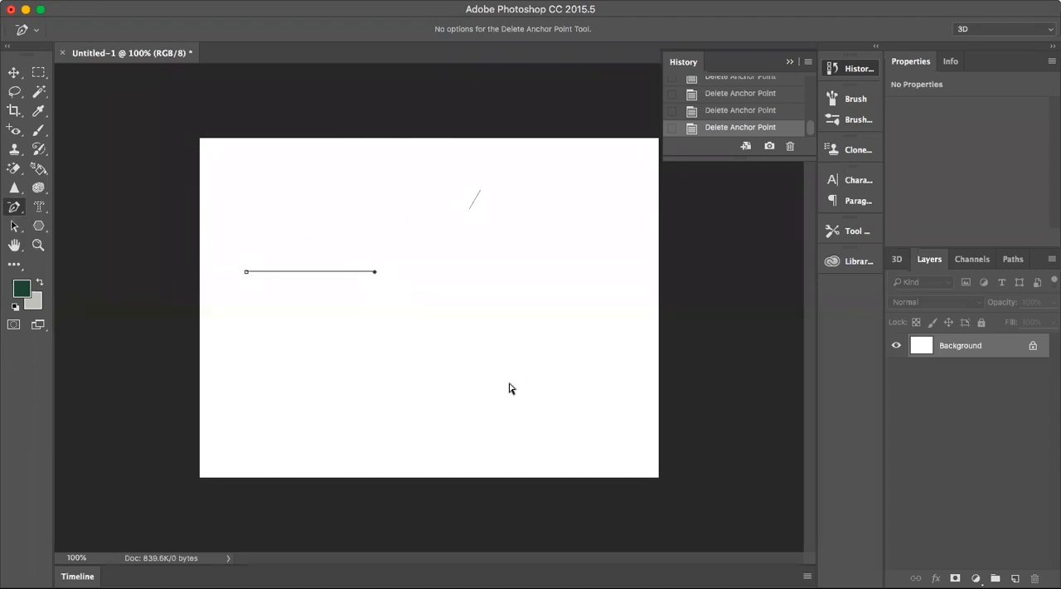
Try to reshape the leftover single-point path with the Convert Point tool.
{"action": "left_click", "coordinate": [17, 210]}
{"action": "left_click", "coordinate": [88, 257]}
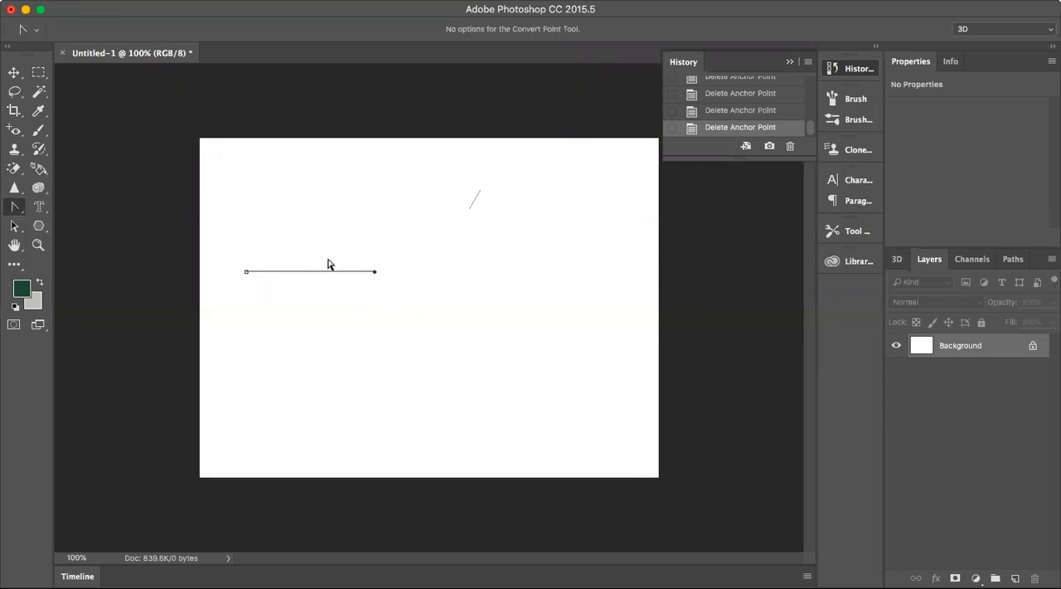
{"action": "left_click", "coordinate": [315, 272]}
{"action": "left_click_drag", "start_coordinate": [312, 283], "coordinate": [434, 322]}
{"action": "left_click", "coordinate": [18, 210]}
{"action": "left_click", "coordinate": [75, 210]}
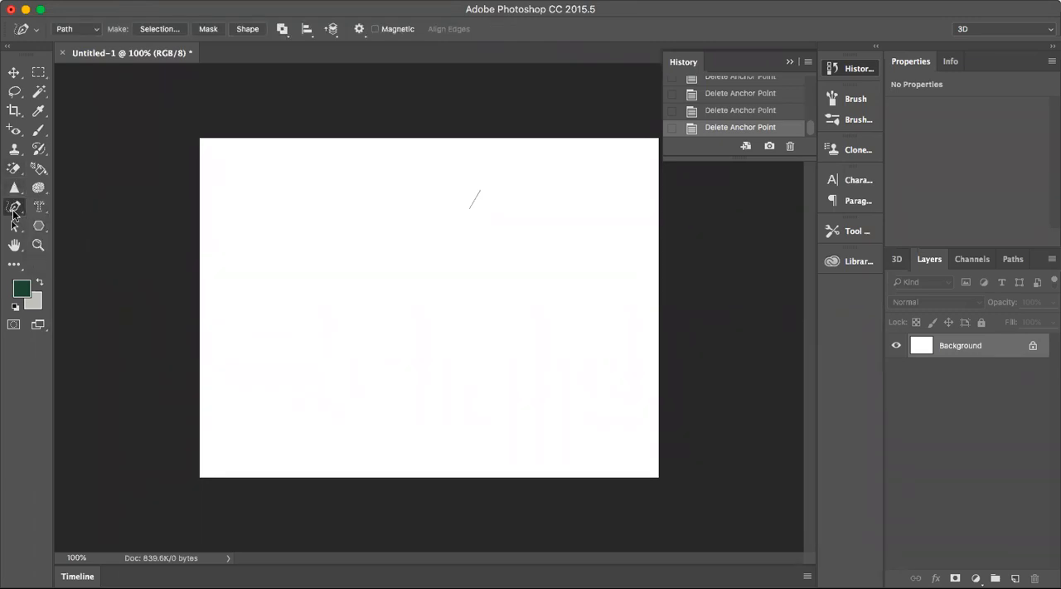
Draw an open Z-shaped curved path in the middle of the canvas with the Pen tool.
{"action": "left_click", "coordinate": [13, 209]}
{"action": "left_click", "coordinate": [46, 203]}
{"action": "left_click_drag", "start_coordinate": [340, 275], "coordinate": [451, 275]}
{"action": "left_click_drag", "start_coordinate": [340, 275], "coordinate": [461, 269]}
{"action": "left_click_drag", "start_coordinate": [320, 333], "coordinate": [368, 336]}
{"action": "left_click", "coordinate": [425, 370]}
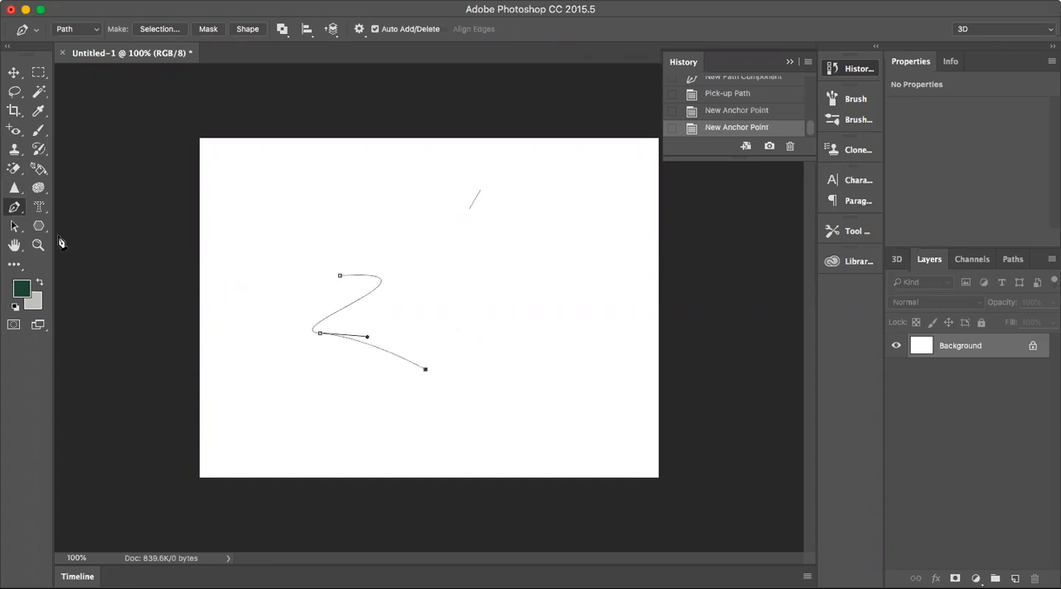
Add anchor points at the Z path's upper bend and midway along its lower segment.
{"action": "left_click_drag", "start_coordinate": [12, 210], "coordinate": [83, 230]}
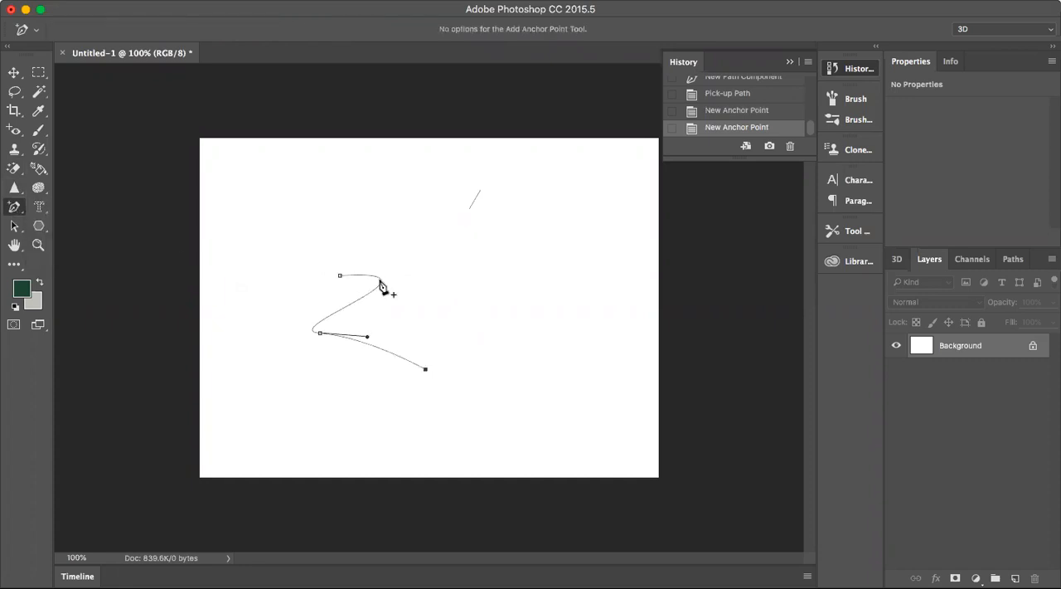
{"action": "left_click", "coordinate": [380, 283]}
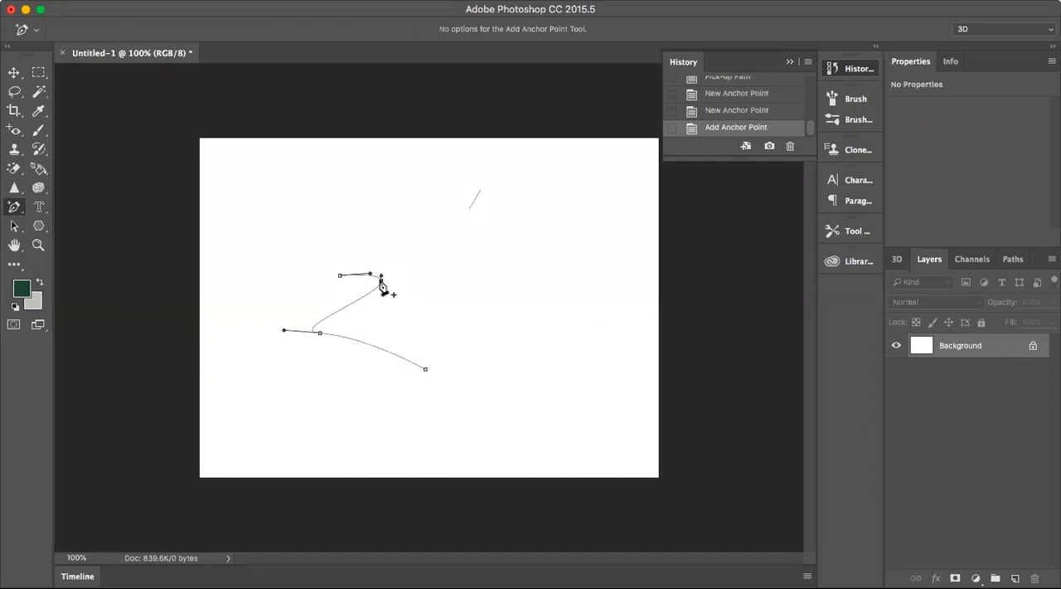
{"action": "left_click", "coordinate": [374, 347]}
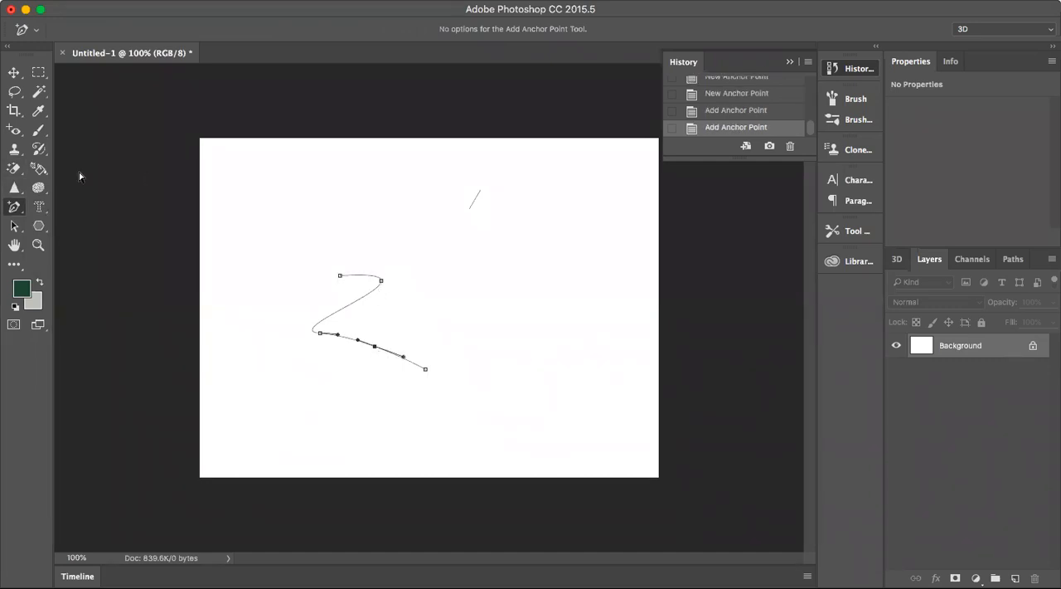
Convert the Z path's upper bend to a corner point and pull the lower middle point's left handle upward into a hump.
{"action": "left_click_drag", "start_coordinate": [16, 210], "coordinate": [94, 263]}
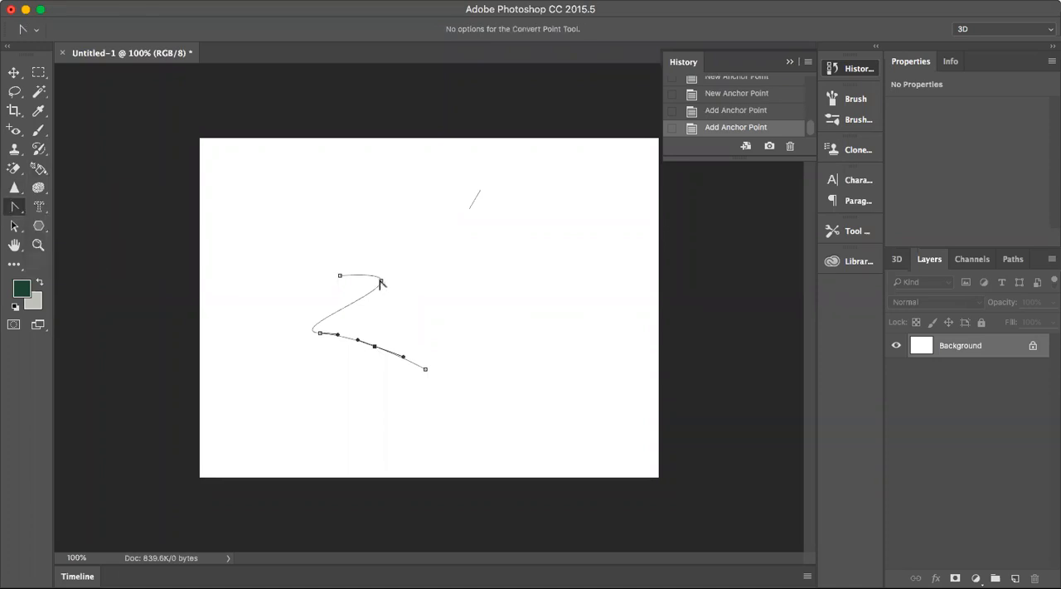
{"action": "left_click", "coordinate": [380, 282]}
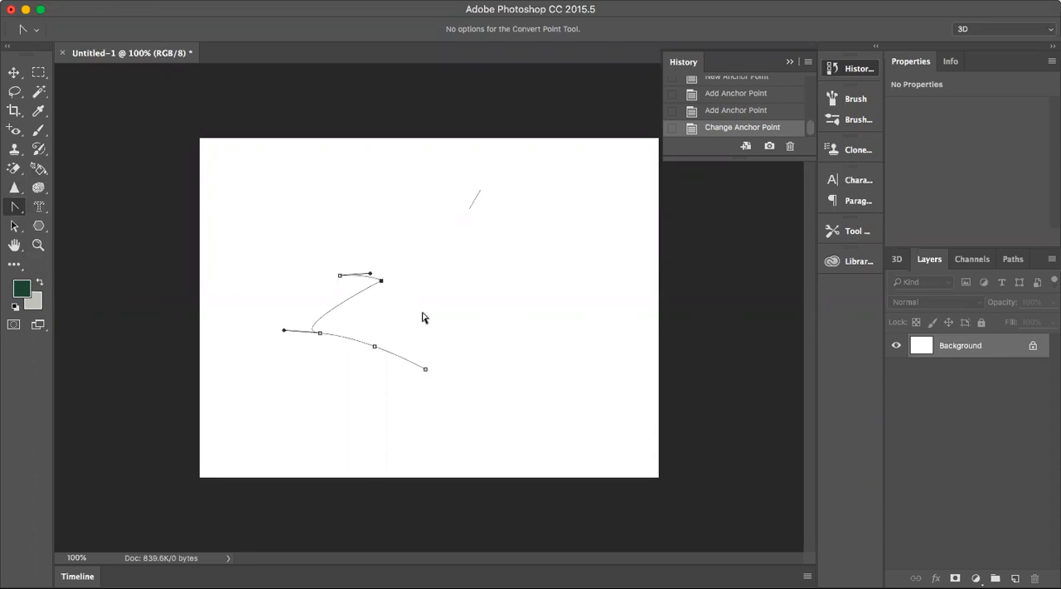
{"action": "left_click", "coordinate": [10, 207]}
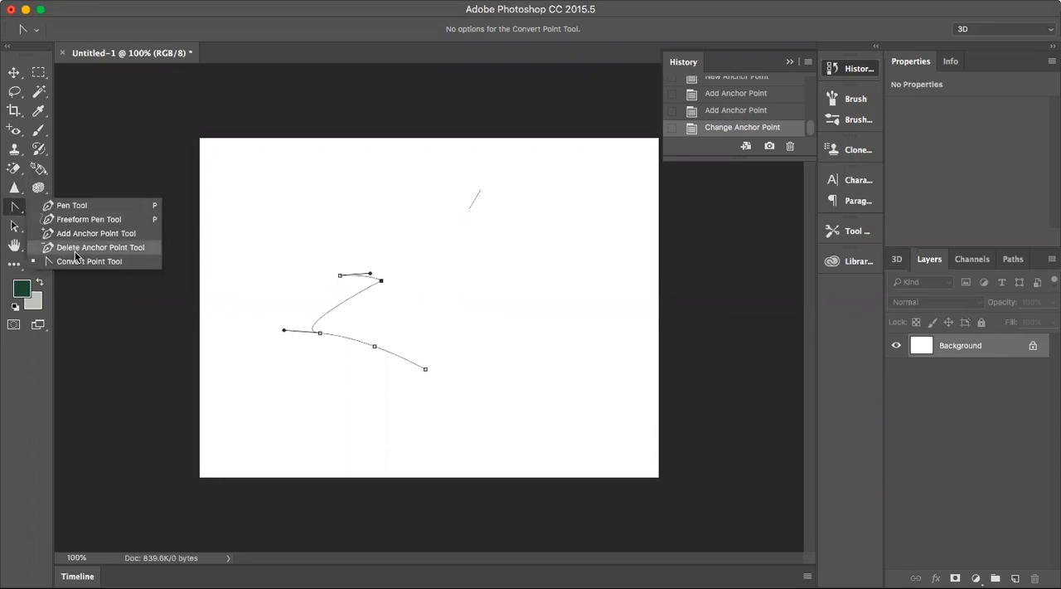
{"action": "left_click", "coordinate": [355, 339]}
{"action": "left_click", "coordinate": [350, 339]}
{"action": "left_click_drag", "start_coordinate": [357, 341], "coordinate": [387, 294]}
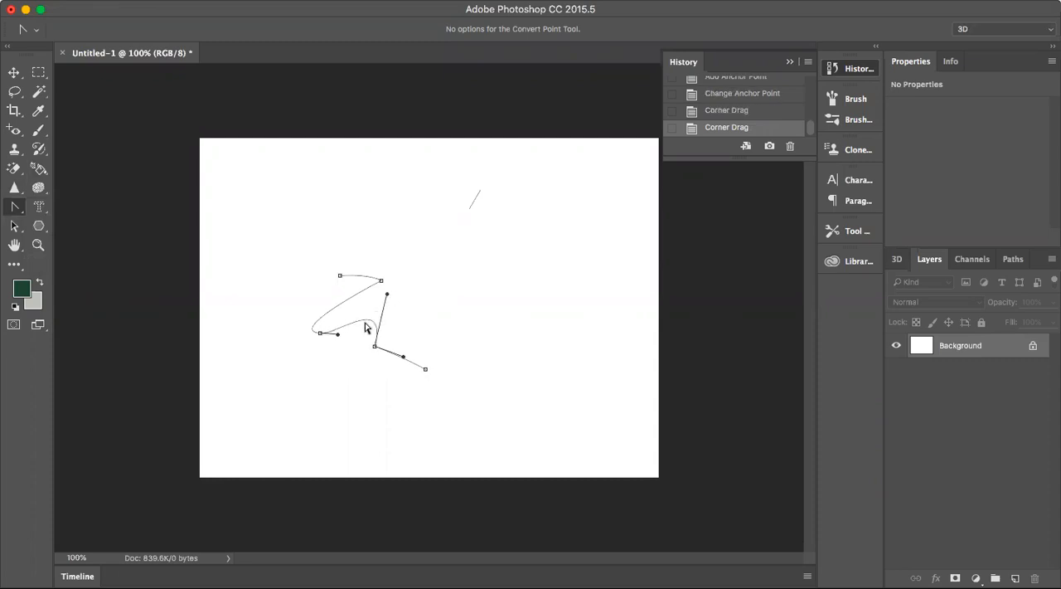
Convert the upper bend back to a smooth point and stretch its lower curve far toward the canvas's right side.
{"action": "right_click", "coordinate": [15, 208]}
{"action": "left_click", "coordinate": [83, 265]}
{"action": "left_click_drag", "start_coordinate": [381, 283], "coordinate": [444, 238]}
{"action": "left_click_drag", "start_coordinate": [468, 303], "coordinate": [465, 293]}
{"action": "left_click", "coordinate": [533, 302]}
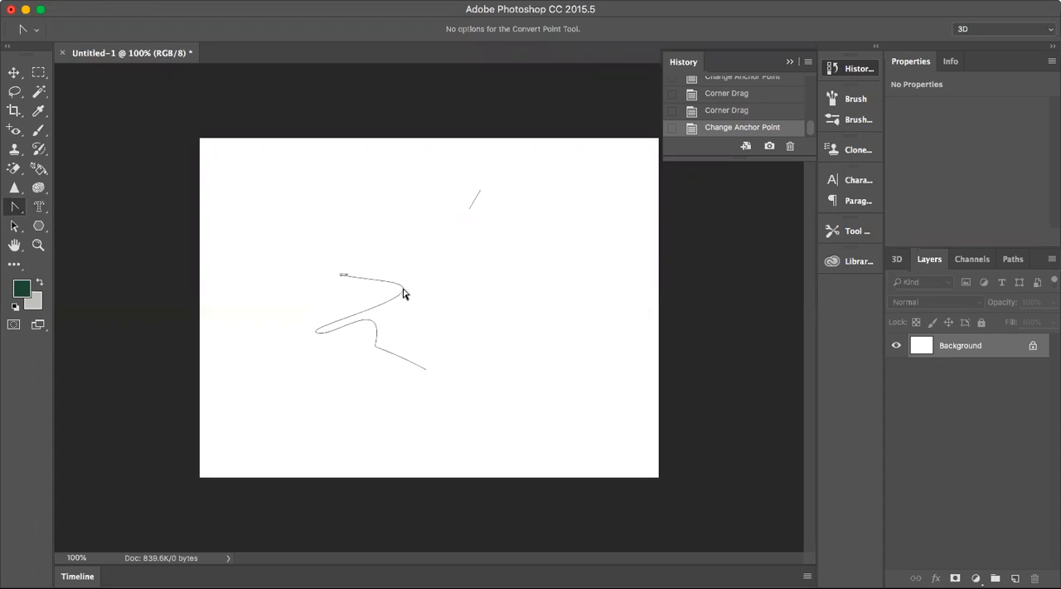
{"action": "left_click", "coordinate": [402, 290]}
{"action": "left_click_drag", "start_coordinate": [464, 290], "coordinate": [614, 331]}
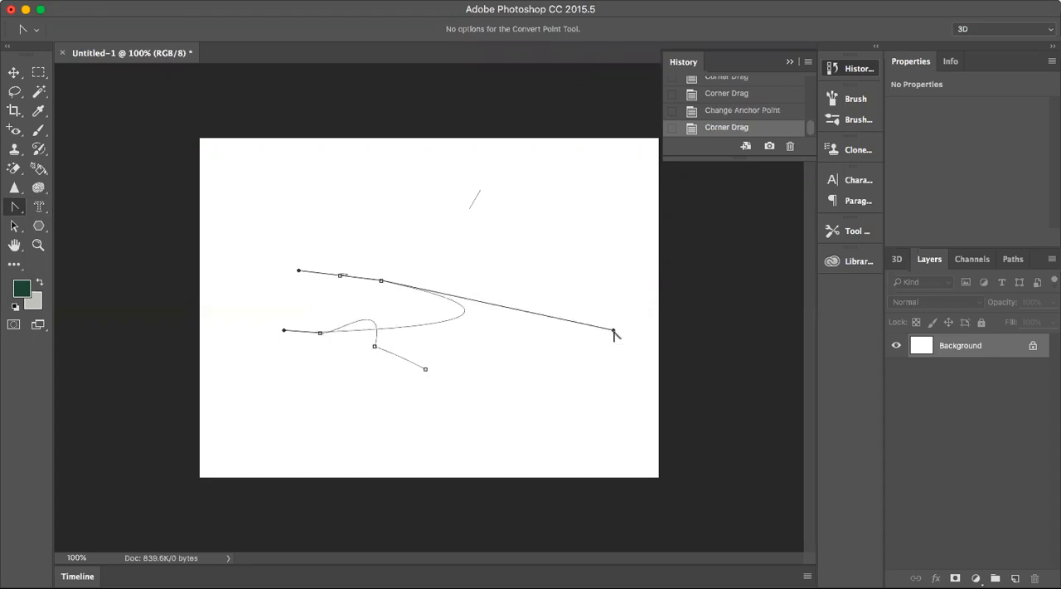
Swing the upper bend's long handle to the upper left to form a rounded loop, and pull a handle from the path's lower end point.
{"action": "left_click_drag", "start_coordinate": [607, 330], "coordinate": [269, 207]}
{"action": "left_click_drag", "start_coordinate": [425, 368], "coordinate": [340, 277]}
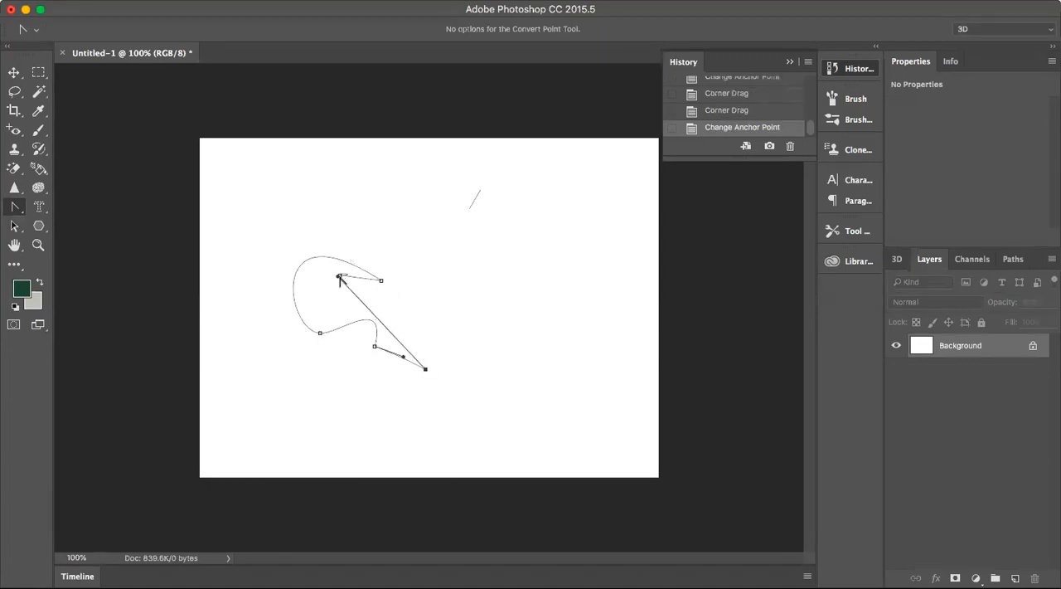
{"action": "left_click", "coordinate": [441, 285]}
Draw a closed box-like polygon with the Pen tool in the canvas's lower-right area, including a short spur above its upper-right corner.
{"action": "left_click", "coordinate": [11, 209]}
{"action": "left_click", "coordinate": [66, 206]}
{"action": "left_click", "coordinate": [441, 312]}
{"action": "left_click", "coordinate": [591, 299]}
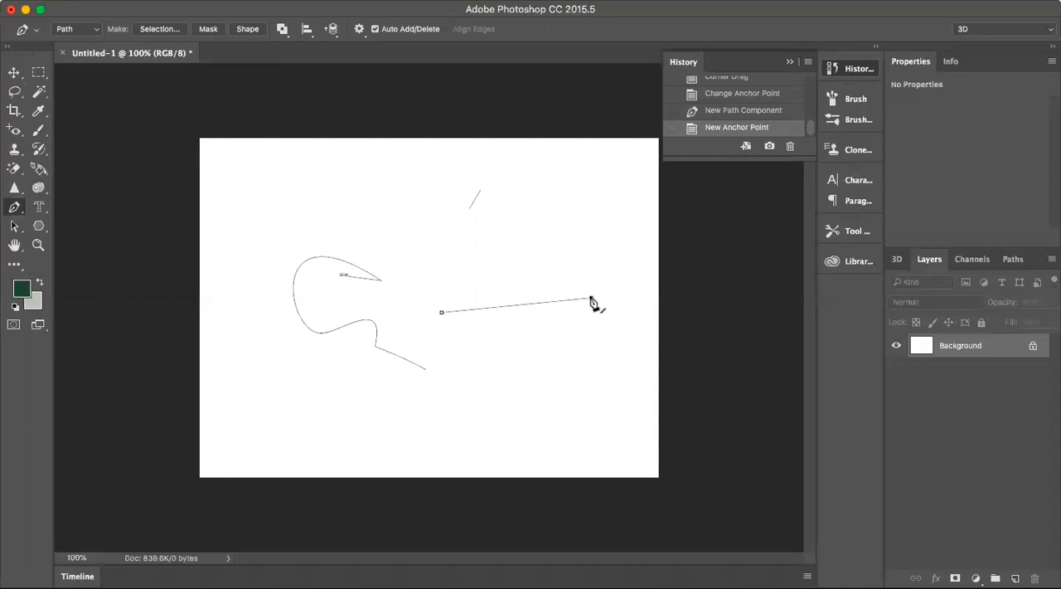
{"action": "mouse_move", "coordinate": [590, 299]}
{"action": "left_mouse_down"}
{"action": "mouse_move", "coordinate": [581, 250]}
{"action": "mouse_move", "coordinate": [459, 246]}
{"action": "mouse_move", "coordinate": [576, 210]}
{"action": "mouse_move", "coordinate": [642, 267]}
{"action": "mouse_move", "coordinate": [590, 301]}
{"action": "left_mouse_up"}
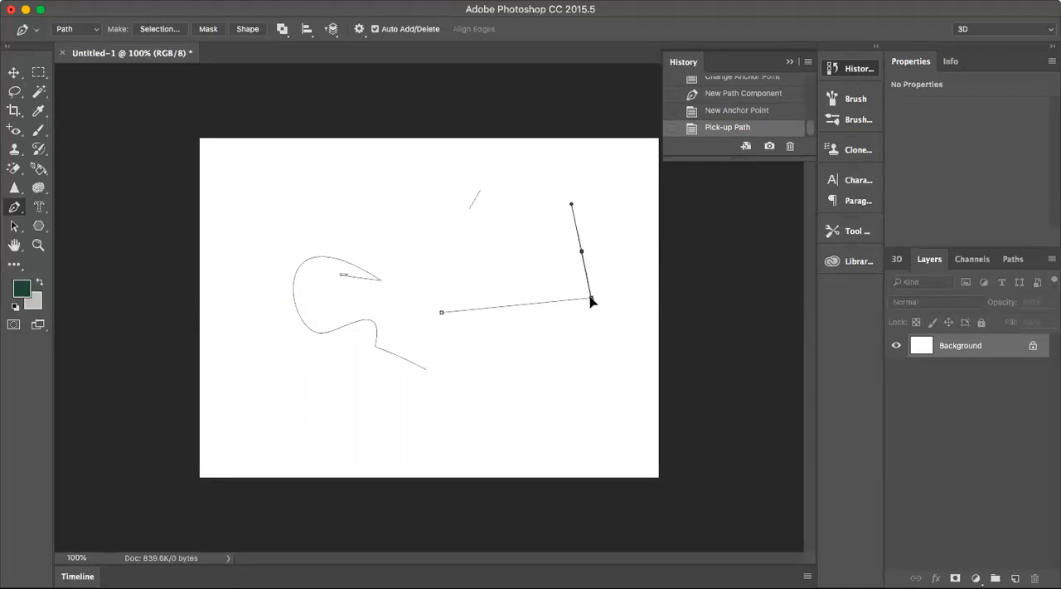
{"action": "left_click", "coordinate": [592, 319]}
{"action": "left_click", "coordinate": [615, 394]}
{"action": "left_click", "coordinate": [562, 395]}
{"action": "left_click", "coordinate": [460, 404]}
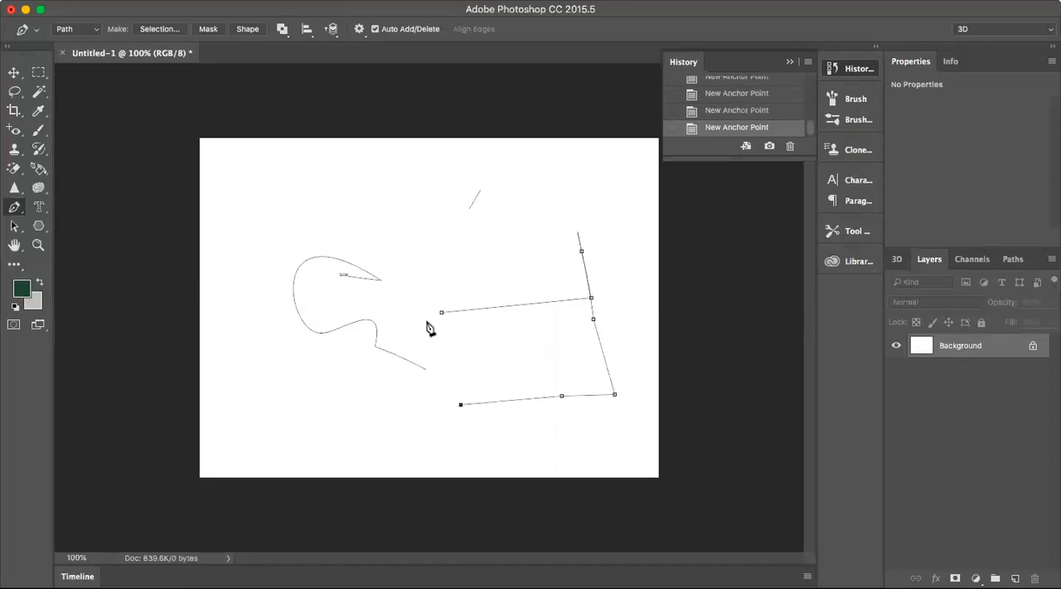
{"action": "left_click", "coordinate": [441, 312]}
Draw a long straight segment across the upper canvas, add an anchor point at its middle and pull it upward into an arch.
{"action": "left_click", "coordinate": [497, 234]}
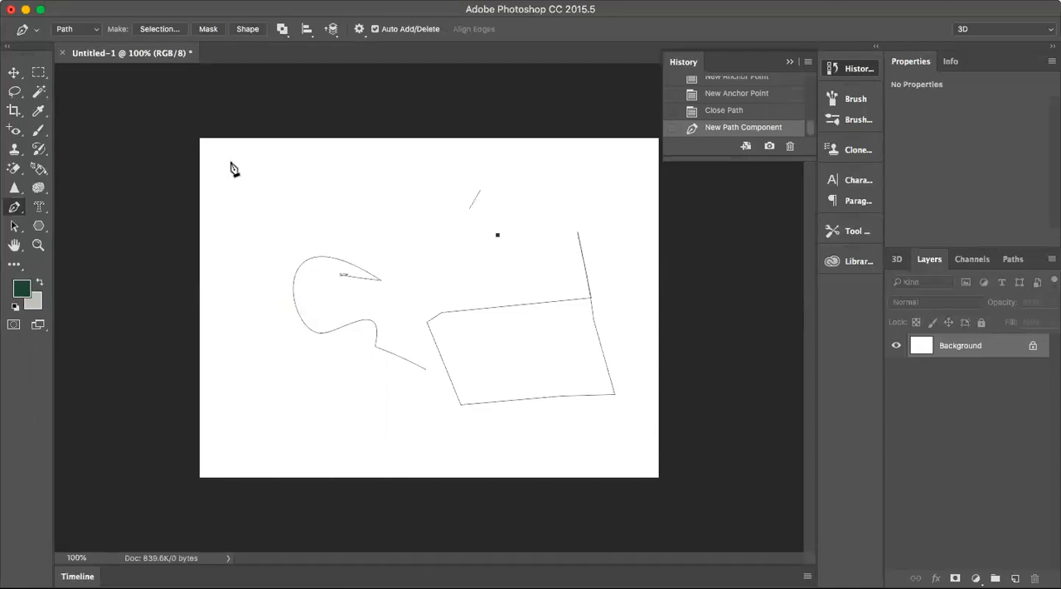
{"action": "left_click", "coordinate": [238, 204]}
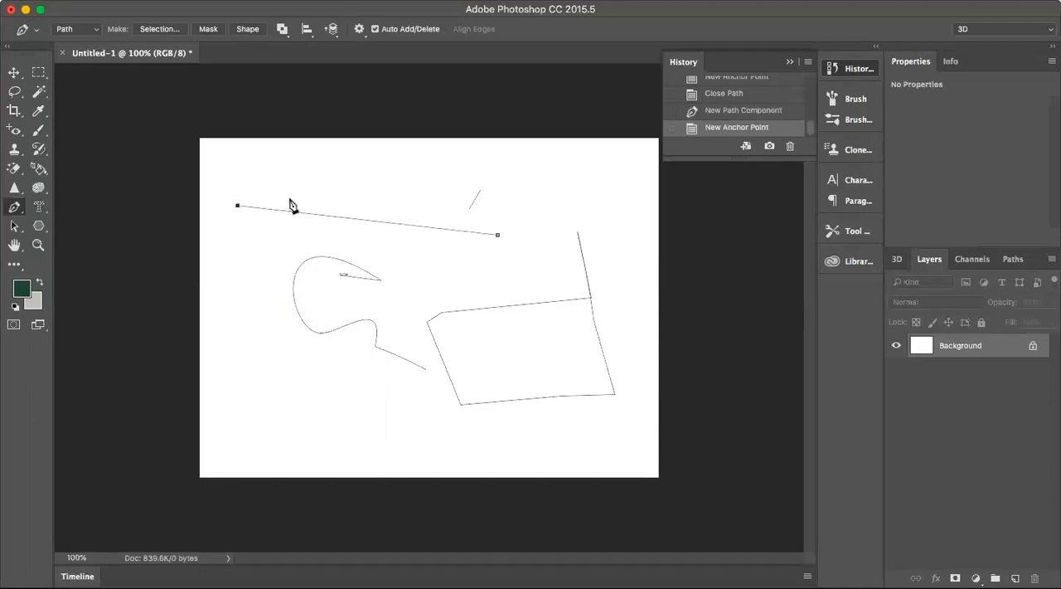
{"action": "left_click_drag", "start_coordinate": [15, 209], "coordinate": [70, 235]}
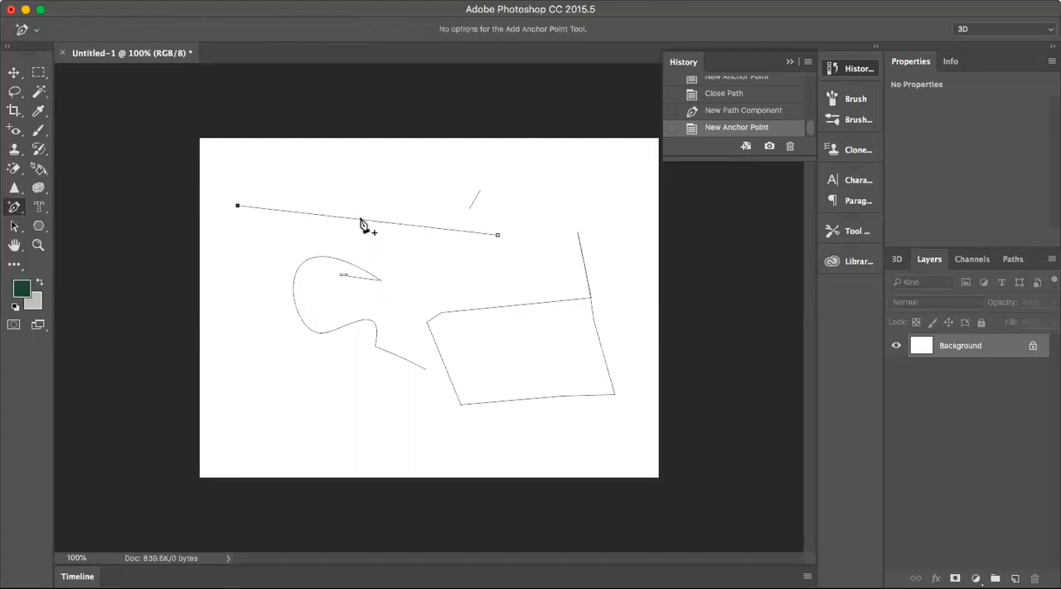
{"action": "left_click_drag", "start_coordinate": [363, 223], "coordinate": [377, 152]}
{"action": "left_click", "coordinate": [380, 174]}
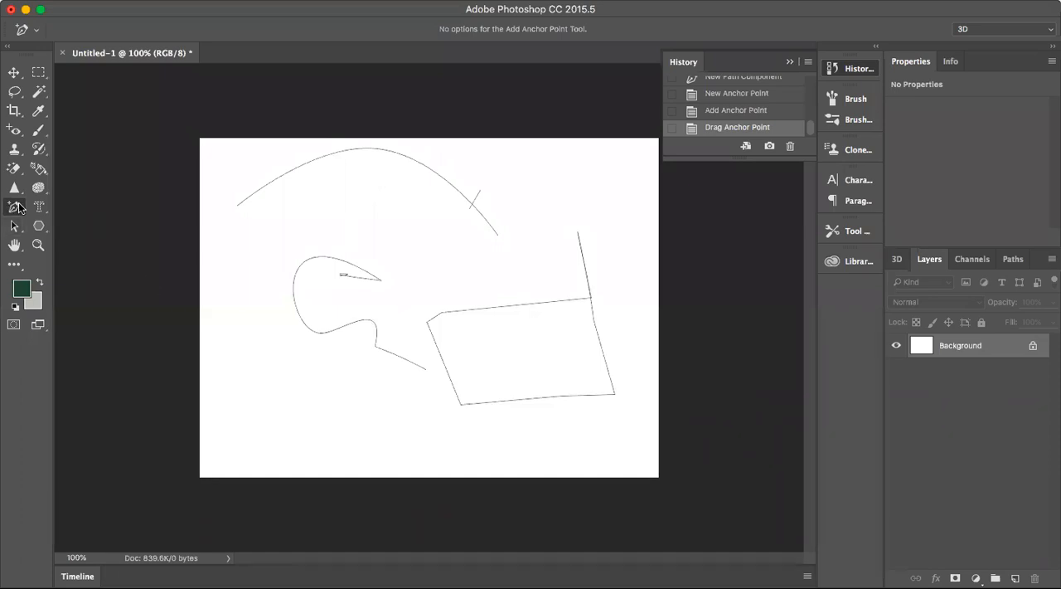
Add an anchor point on each side of the arch's peak and pull both down into valleys to form a wave.
{"action": "left_click", "coordinate": [270, 183]}
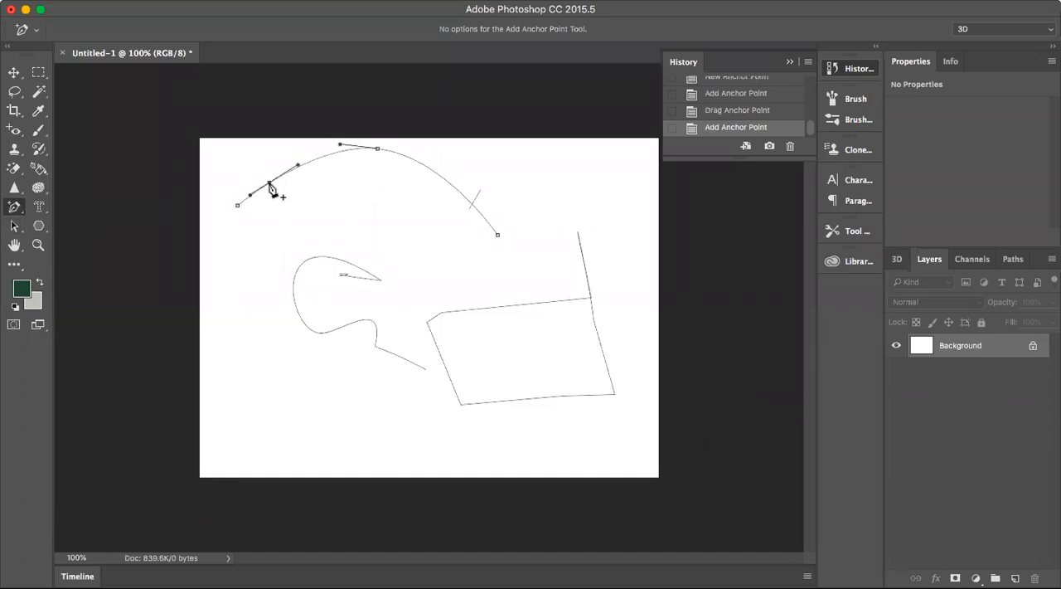
{"action": "left_click_drag", "start_coordinate": [270, 185], "coordinate": [314, 210]}
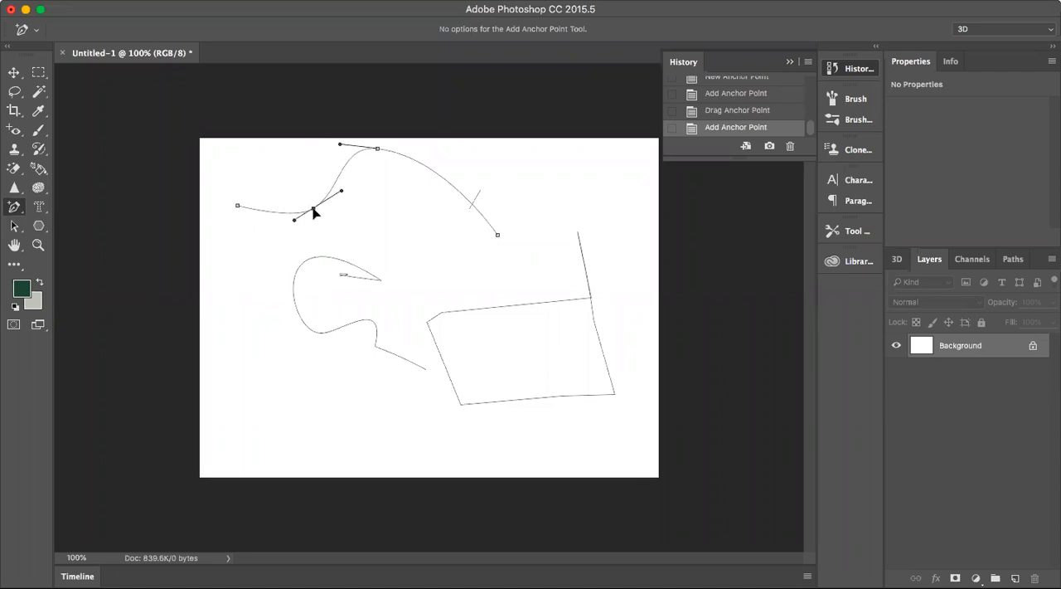
{"action": "left_click", "coordinate": [451, 185]}
{"action": "left_click_drag", "start_coordinate": [452, 189], "coordinate": [403, 215]}
Raise both end points of the wave and add an anchor point on the curve rising from its left valley.
{"action": "left_click_drag", "start_coordinate": [495, 226], "coordinate": [479, 180]}
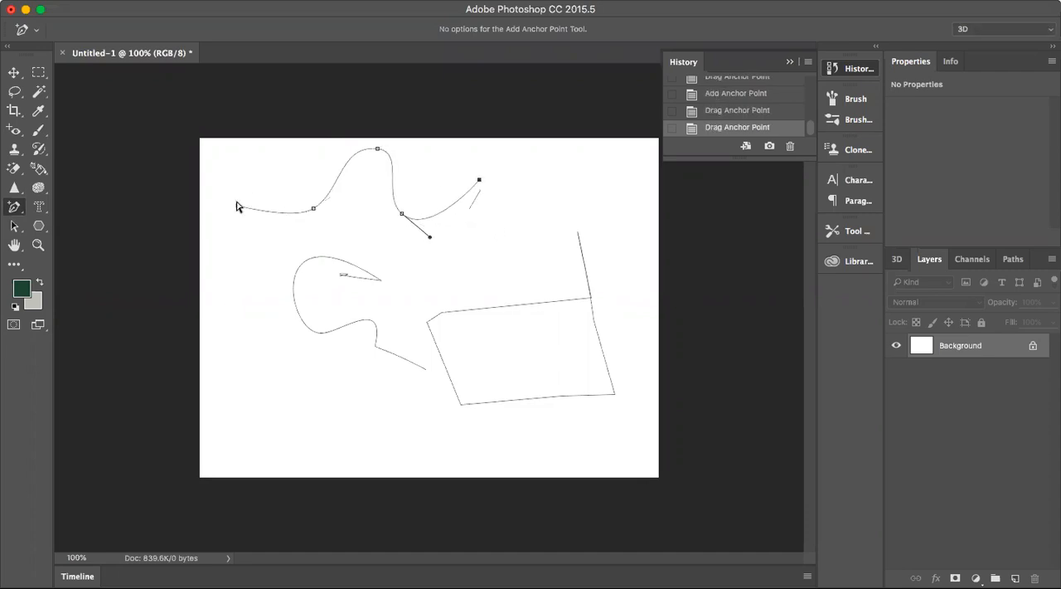
{"action": "left_click_drag", "start_coordinate": [237, 203], "coordinate": [265, 152]}
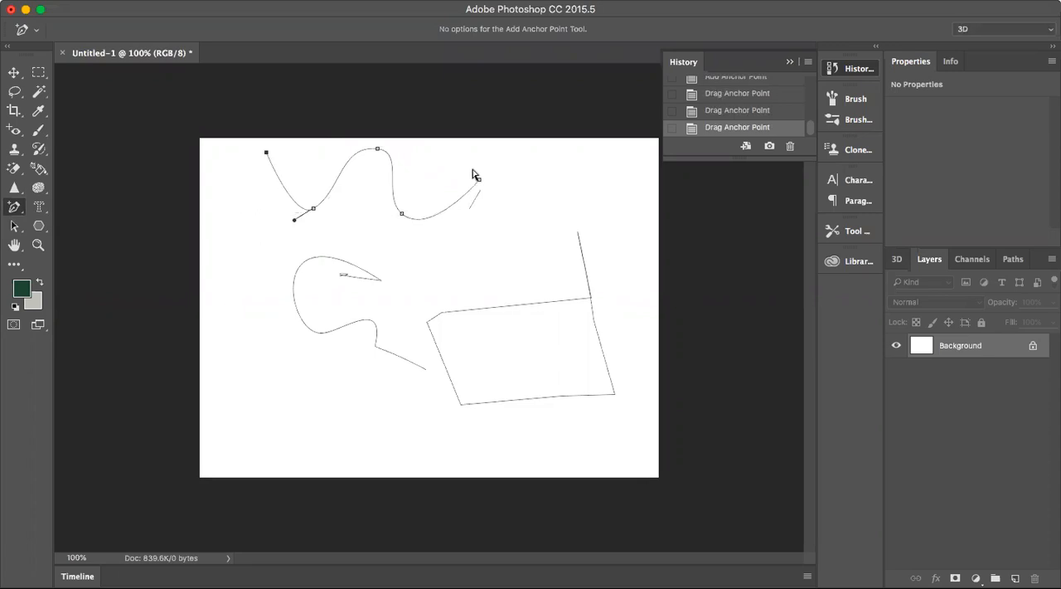
{"action": "left_click_drag", "start_coordinate": [479, 179], "coordinate": [491, 163]}
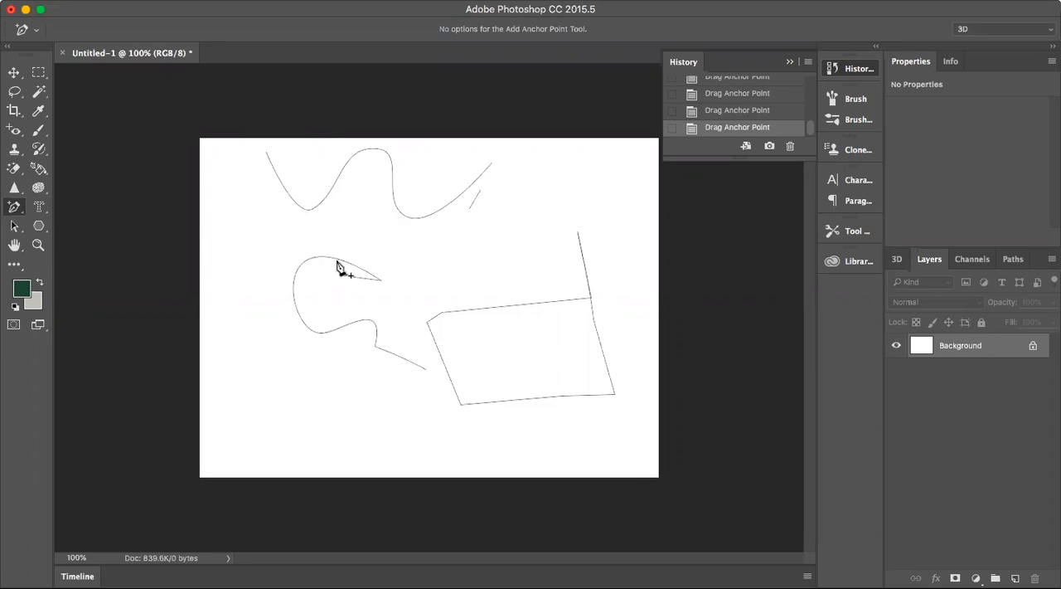
{"action": "left_click", "coordinate": [330, 191]}
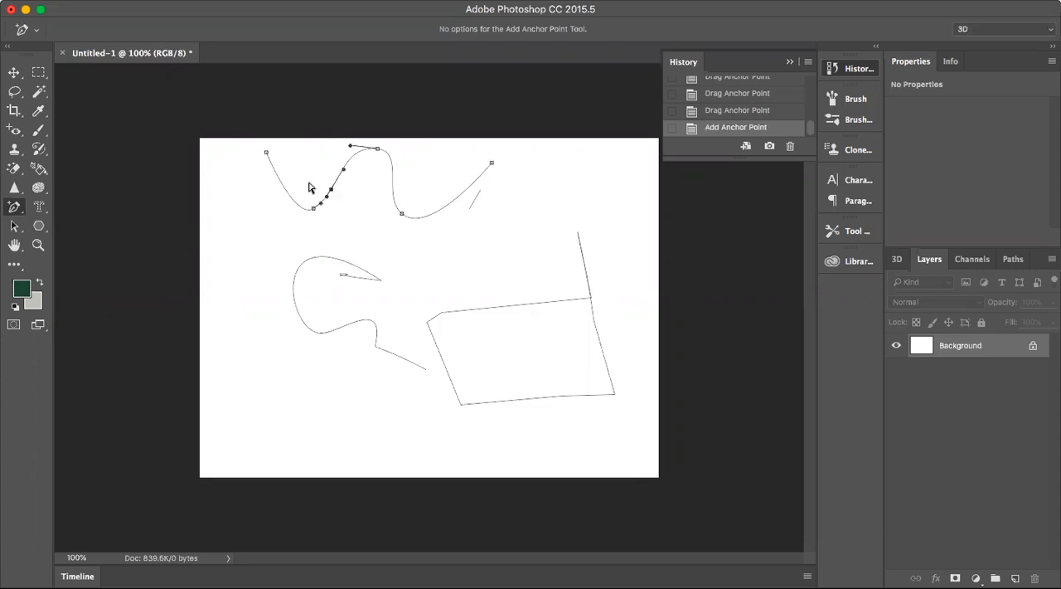
Delete the wave's crest, right valley and right end points, plus the added point, with the Delete Anchor Point tool.
{"action": "left_click", "coordinate": [28, 210]}
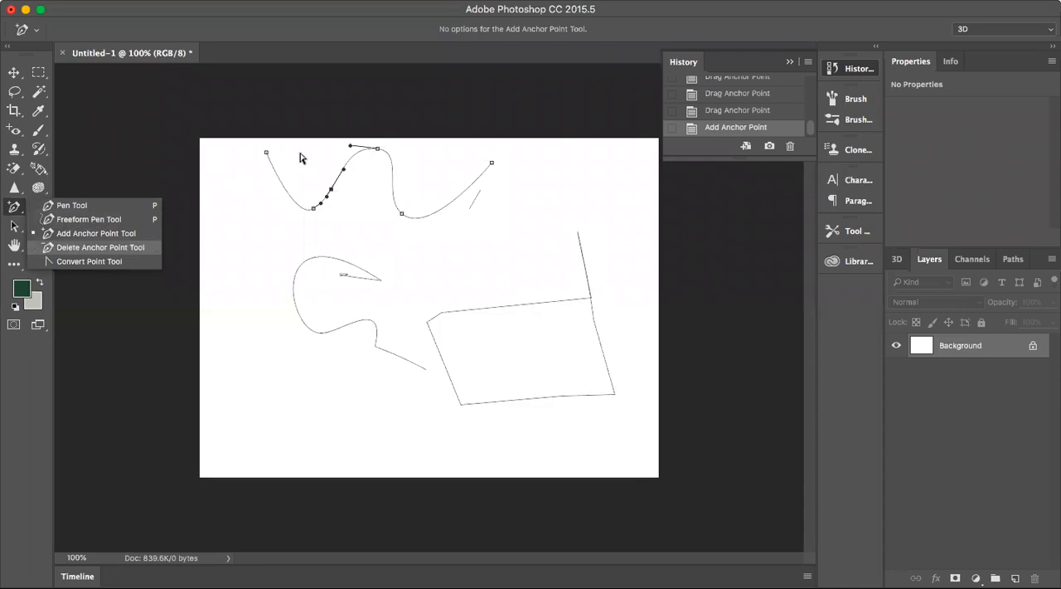
{"action": "left_click", "coordinate": [71, 249]}
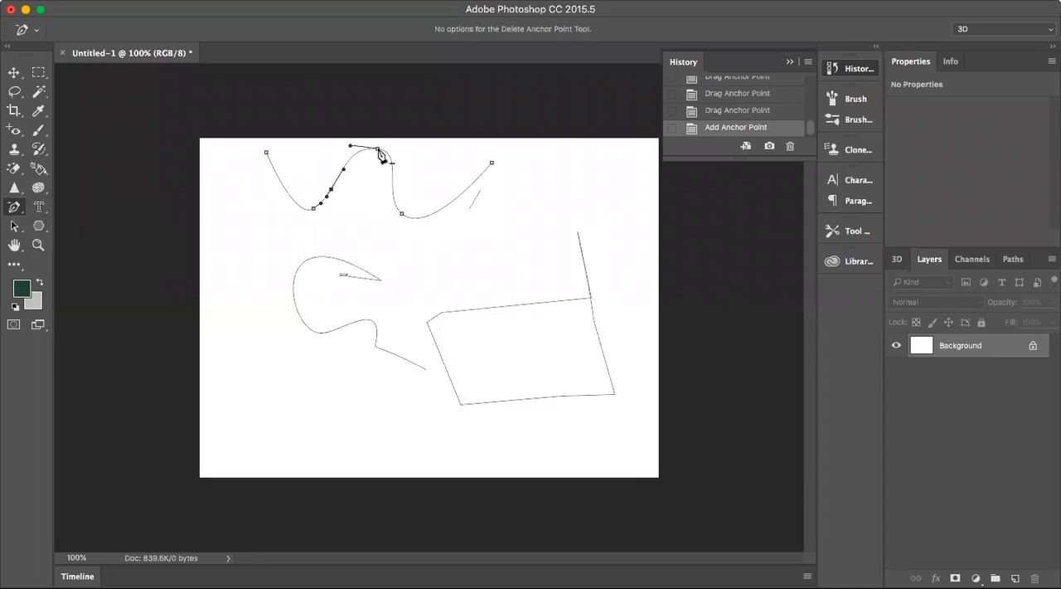
{"action": "left_click", "coordinate": [380, 153]}
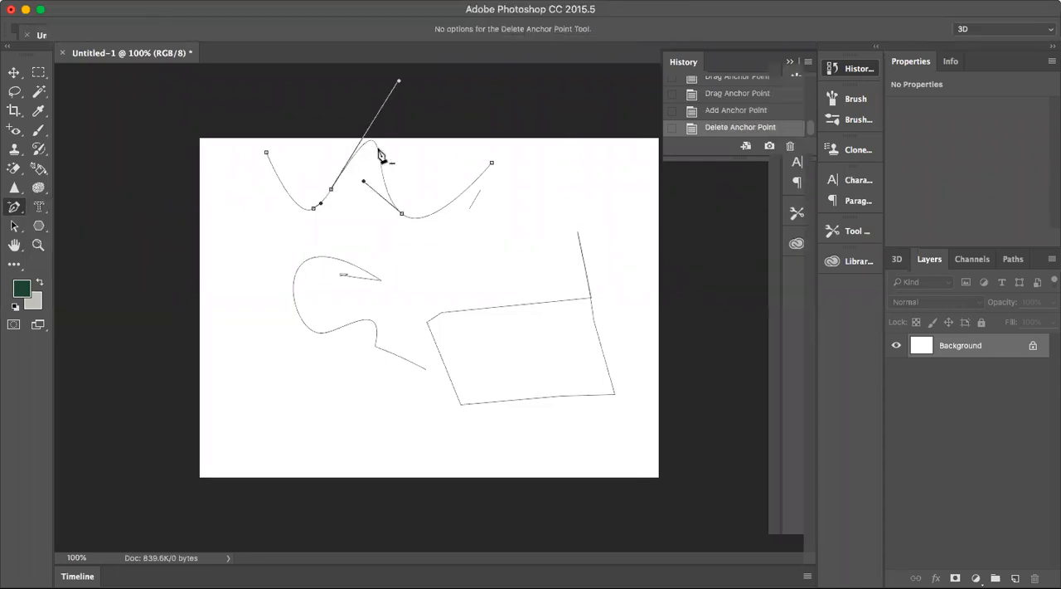
{"action": "left_click", "coordinate": [401, 218]}
{"action": "left_click", "coordinate": [492, 165]}
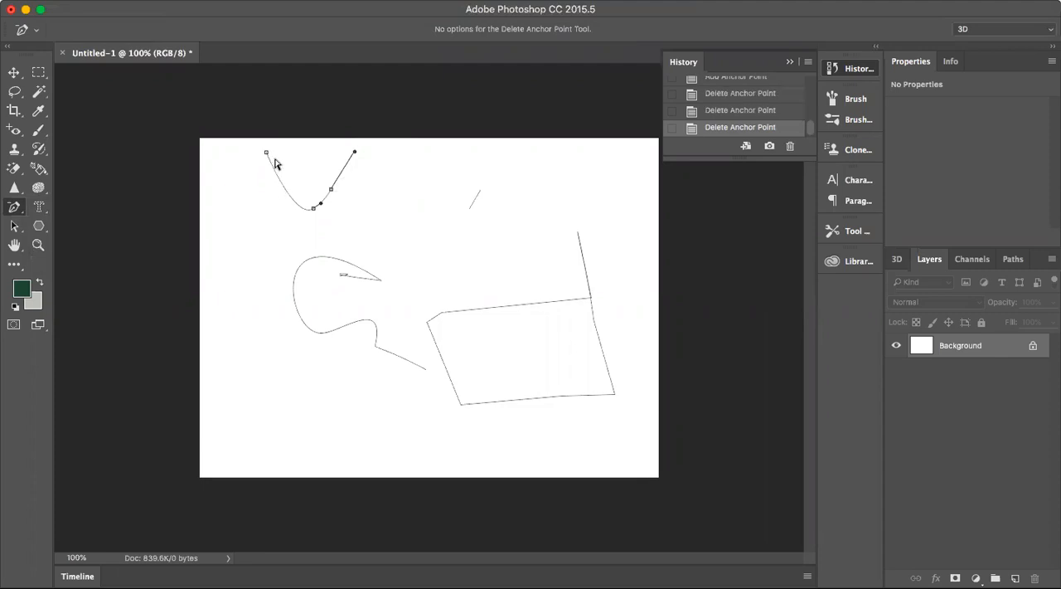
{"action": "left_click", "coordinate": [330, 191]}
{"action": "left_click", "coordinate": [138, 0]}
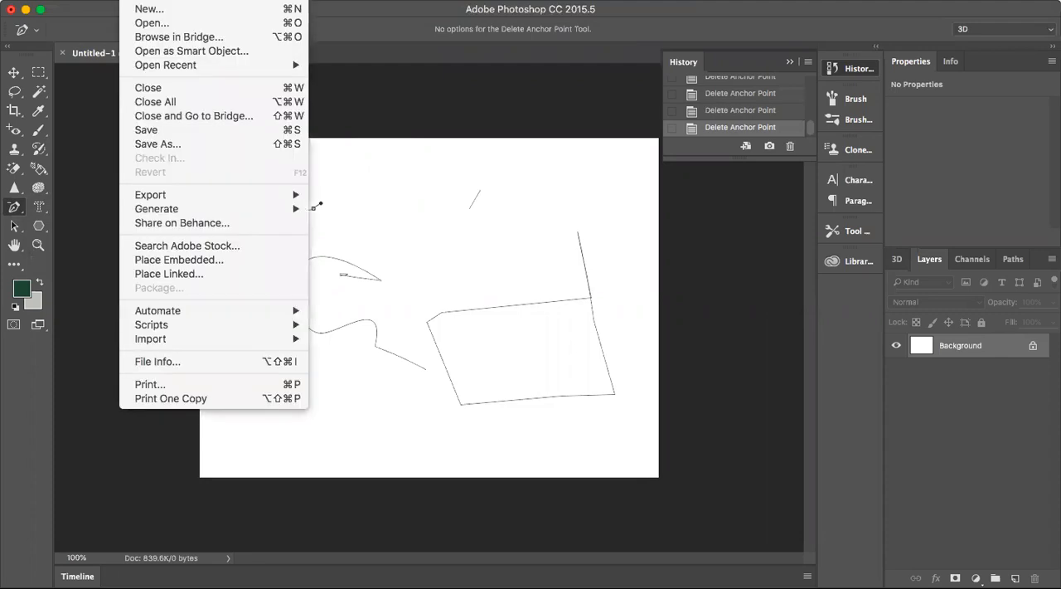
{"action": "left_click", "coordinate": [168, 15]}
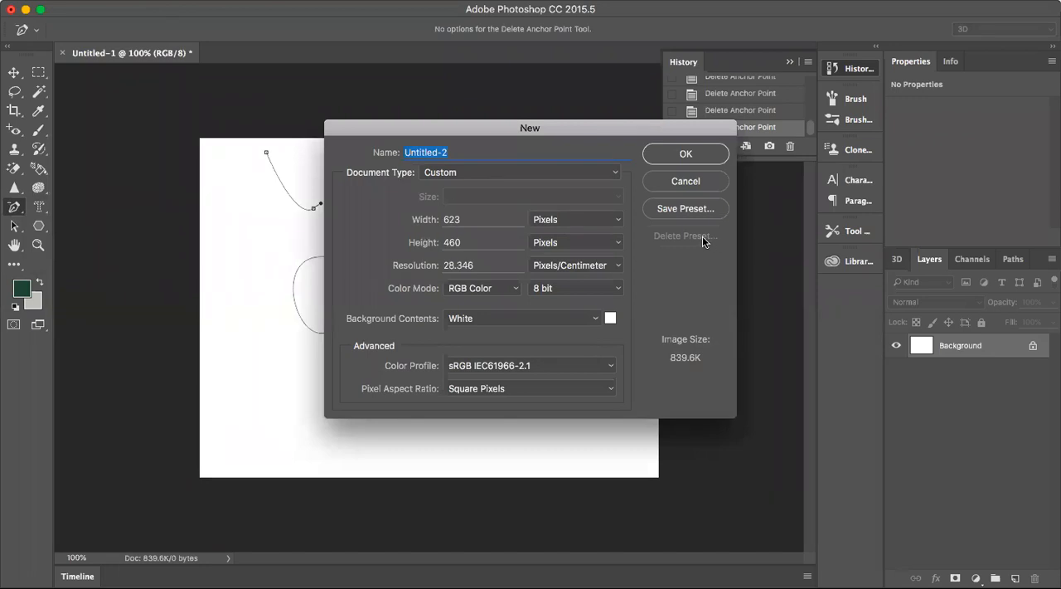
{"action": "left_click", "coordinate": [677, 188]}
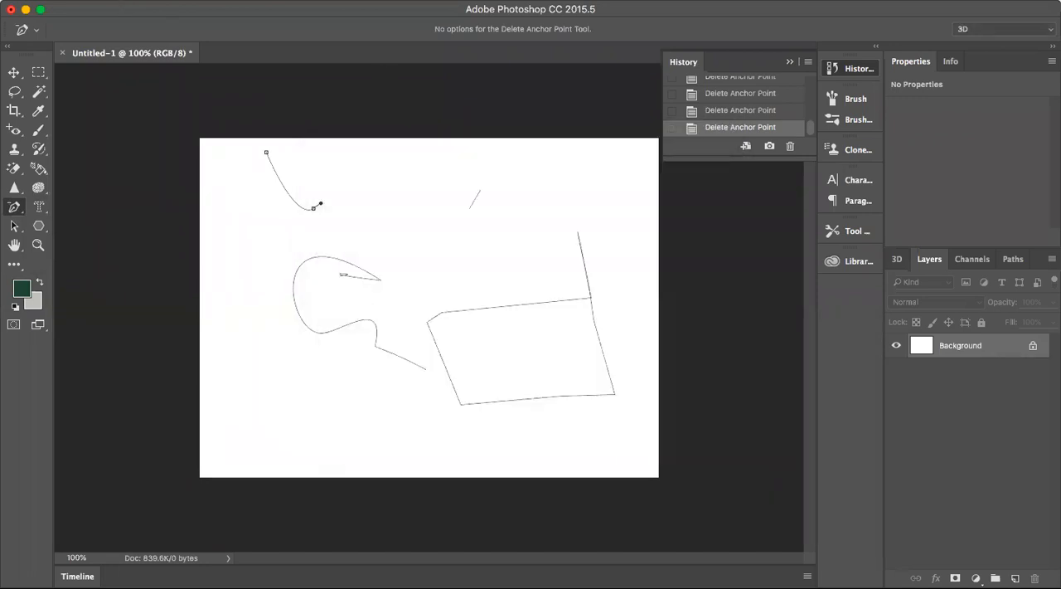
Open the image 3.jpg from the PhotoShopWorkFiles folder.
{"action": "left_click", "coordinate": [130, 1]}
{"action": "left_click", "coordinate": [137, 23]}
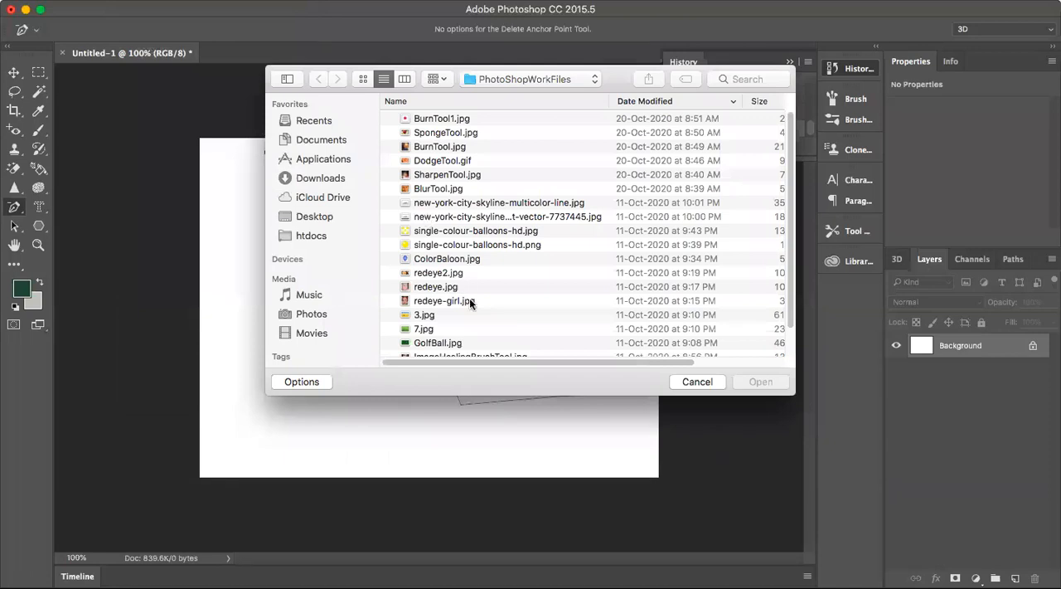
{"action": "scroll", "coordinate": [470, 301], "scroll_direction": "down", "scroll_amount": 3}
{"action": "left_click", "coordinate": [434, 281]}
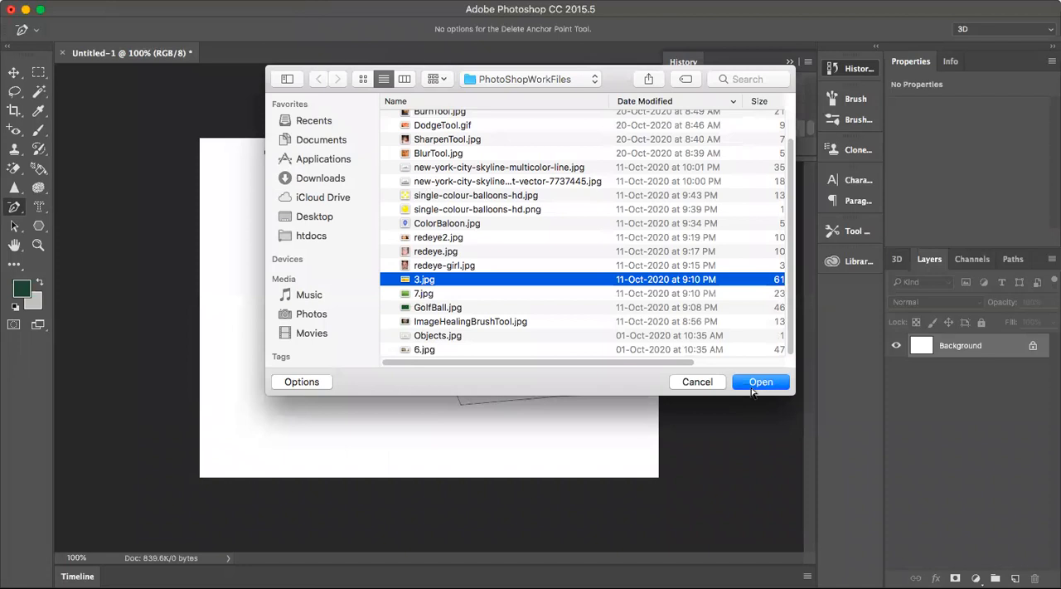
{"action": "left_click", "coordinate": [760, 382]}
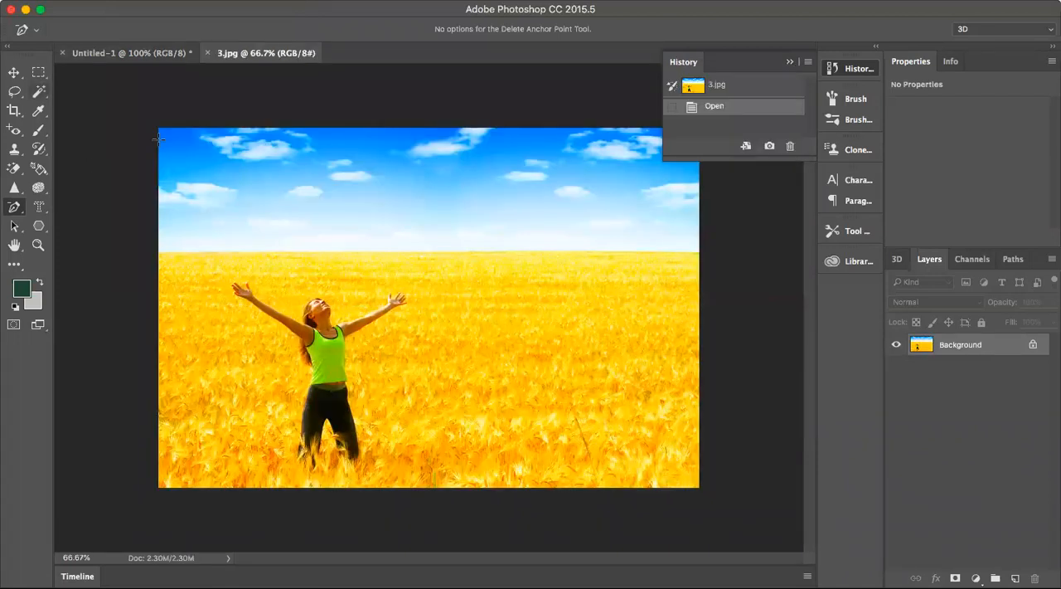
Select the whole photo with a rectangular marquee and paste a copy into a new 1100 x 732 pixel document.
{"action": "key", "text": "m"}
{"action": "left_click_drag", "start_coordinate": [153, 112], "coordinate": [705, 494]}
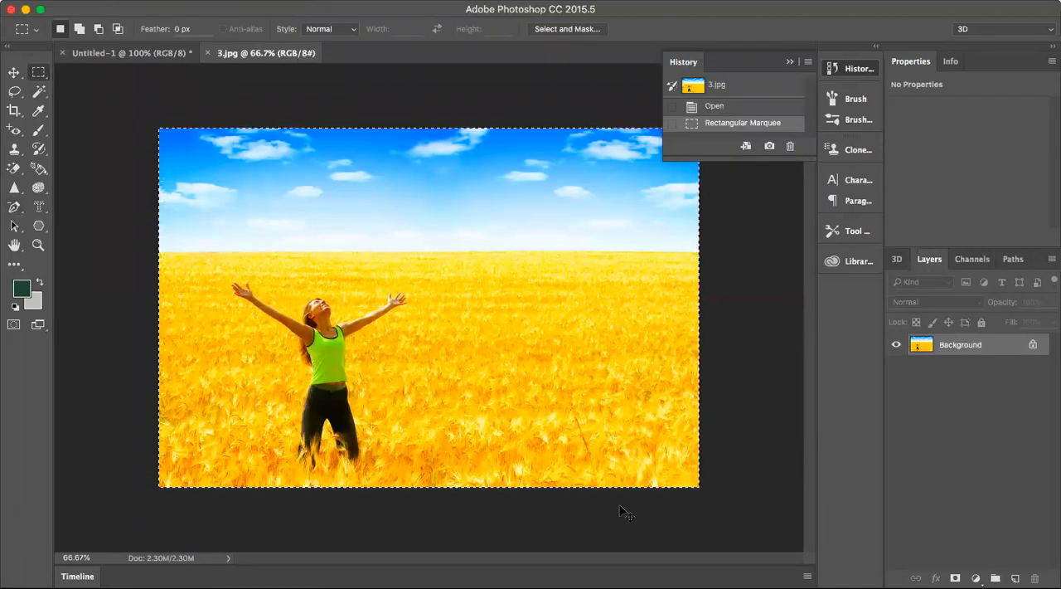
{"action": "key", "text": "super+n"}
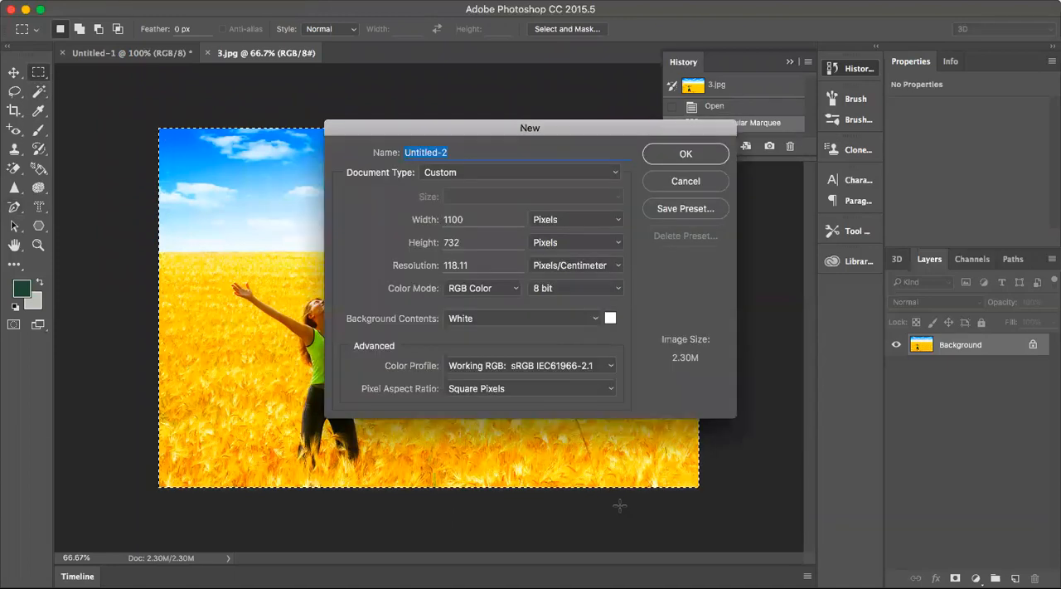
{"action": "key", "text": "Return"}
{"action": "key", "text": "super+v"}
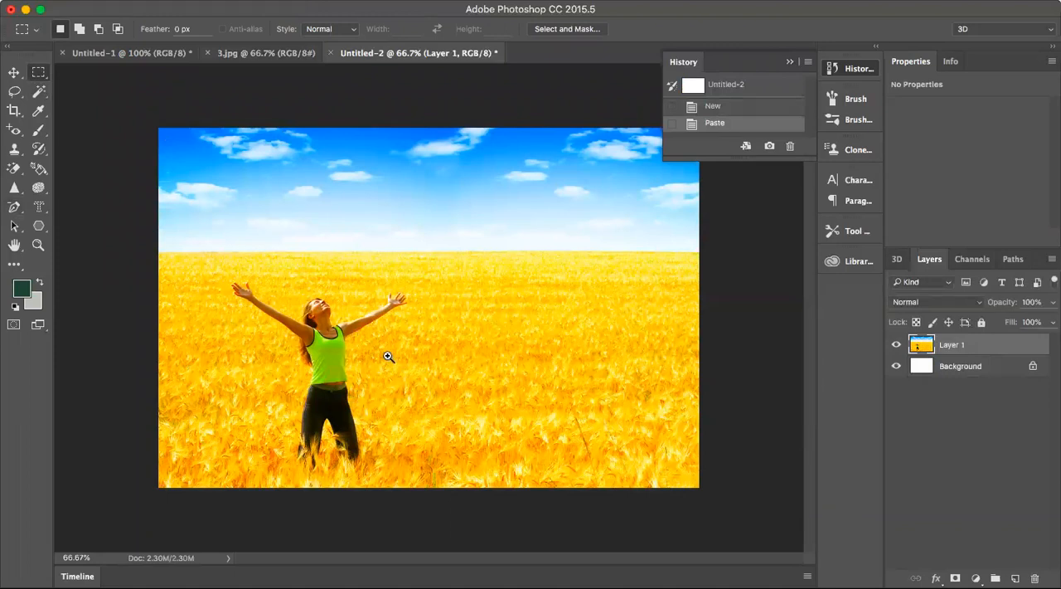
Start a Pen tool path along the outer edge of the woman's right-hand leg in the image, from thigh to hip.
{"action": "key", "text": "z"}
{"action": "left_click_drag", "start_coordinate": [315, 316], "coordinate": [437, 416]}
{"action": "scroll", "coordinate": [436, 415], "scroll_direction": "down", "scroll_amount": 3}
{"action": "scroll", "coordinate": [436, 415], "scroll_direction": "up", "scroll_amount": 5}
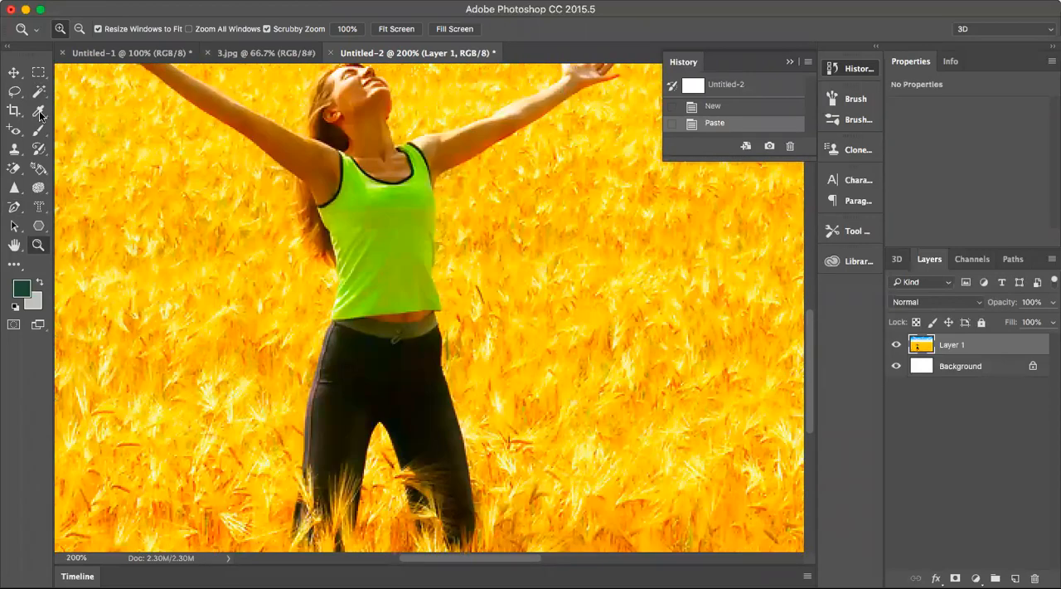
{"action": "right_click", "coordinate": [14, 207]}
{"action": "left_click", "coordinate": [78, 208]}
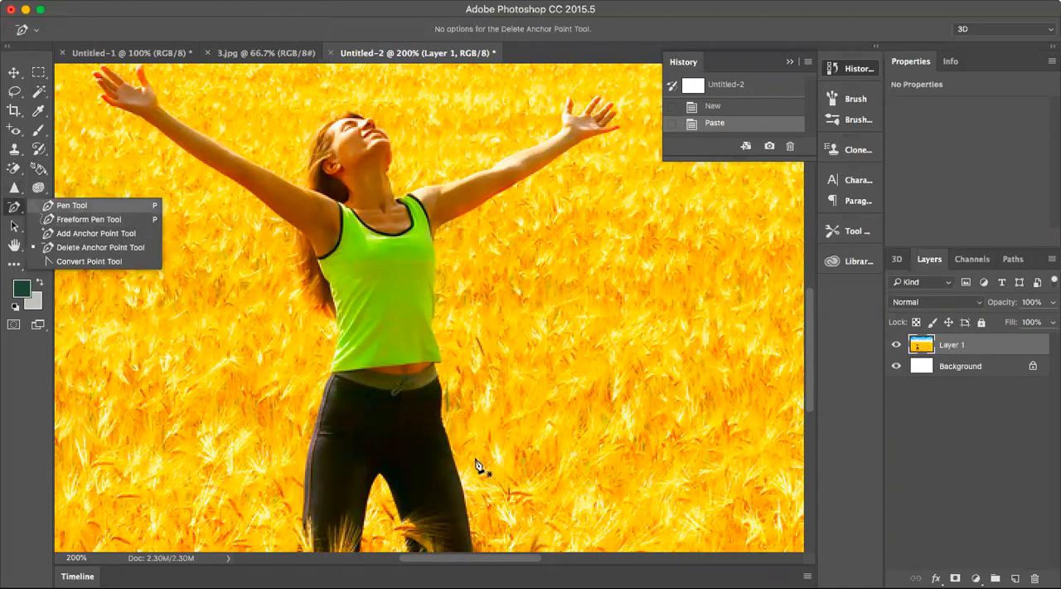
{"action": "left_click", "coordinate": [471, 522]}
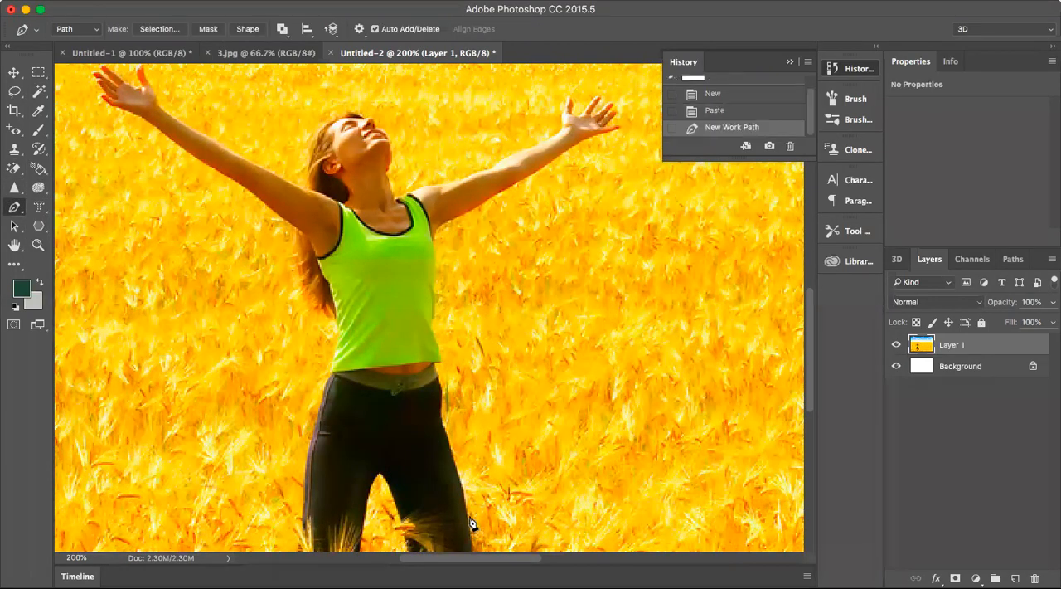
{"action": "left_click", "coordinate": [452, 454]}
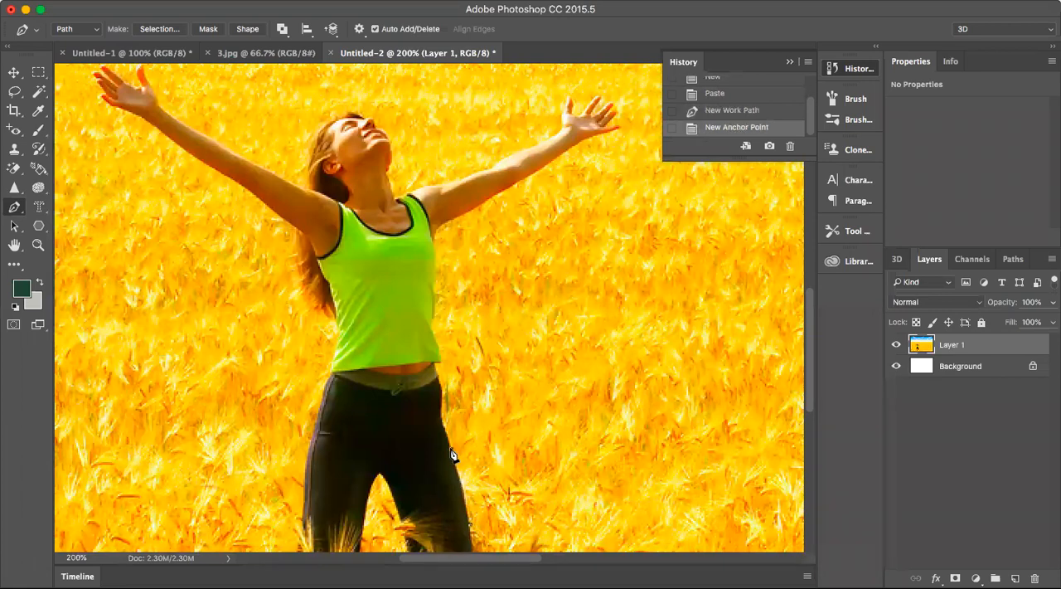
{"action": "left_click", "coordinate": [443, 423]}
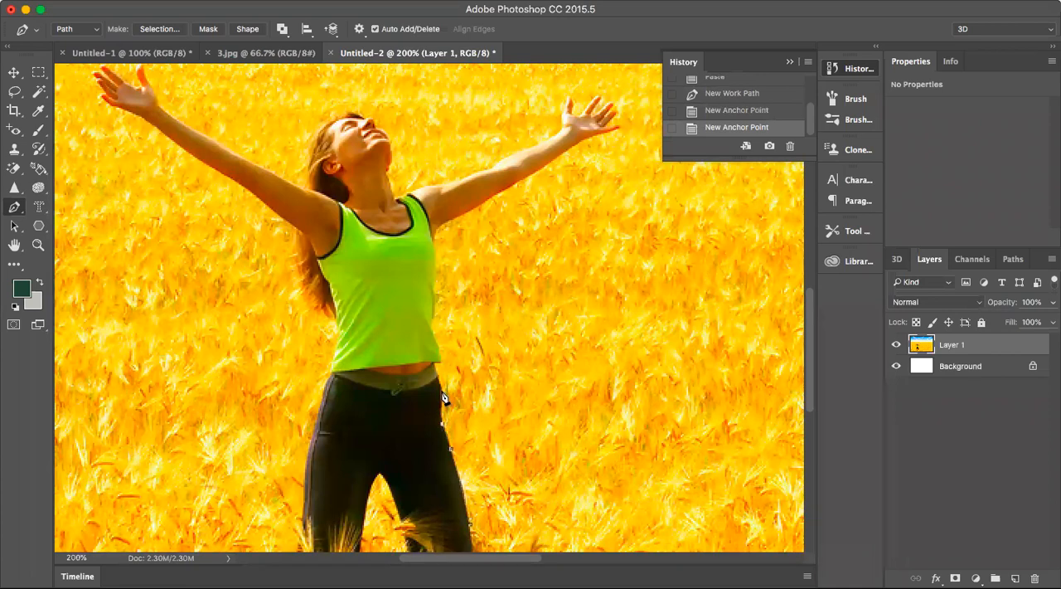
{"action": "left_click", "coordinate": [444, 398]}
Continue the path past the waist, around the shirt's hem corner and up the shirt's side.
{"action": "left_click", "coordinate": [436, 366]}
{"action": "left_click", "coordinate": [443, 365]}
{"action": "left_click", "coordinate": [441, 356]}
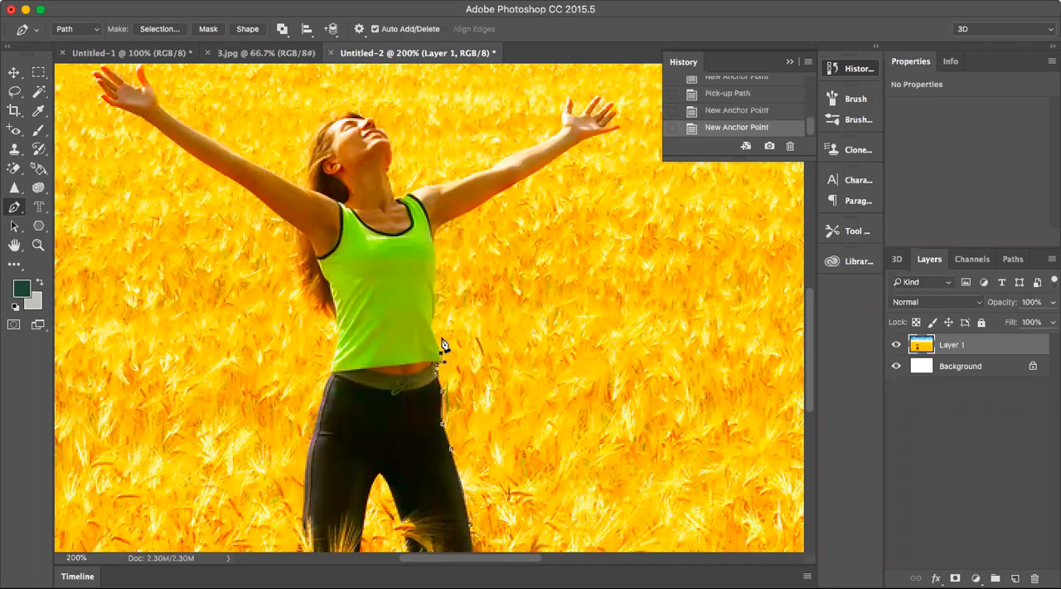
{"action": "left_click", "coordinate": [432, 333]}
Replace the anchor point beside the bare waist with one at the shirt's hem corner and adjust its direction handles.
{"action": "key", "text": "z"}
{"action": "mouse_move", "coordinate": [442, 363]}
{"action": "left_mouse_down"}
{"action": "mouse_move", "coordinate": [432, 355]}
{"action": "mouse_move", "coordinate": [455, 393]}
{"action": "mouse_move", "coordinate": [455, 368]}
{"action": "mouse_move", "coordinate": [431, 369]}
{"action": "left_mouse_up"}
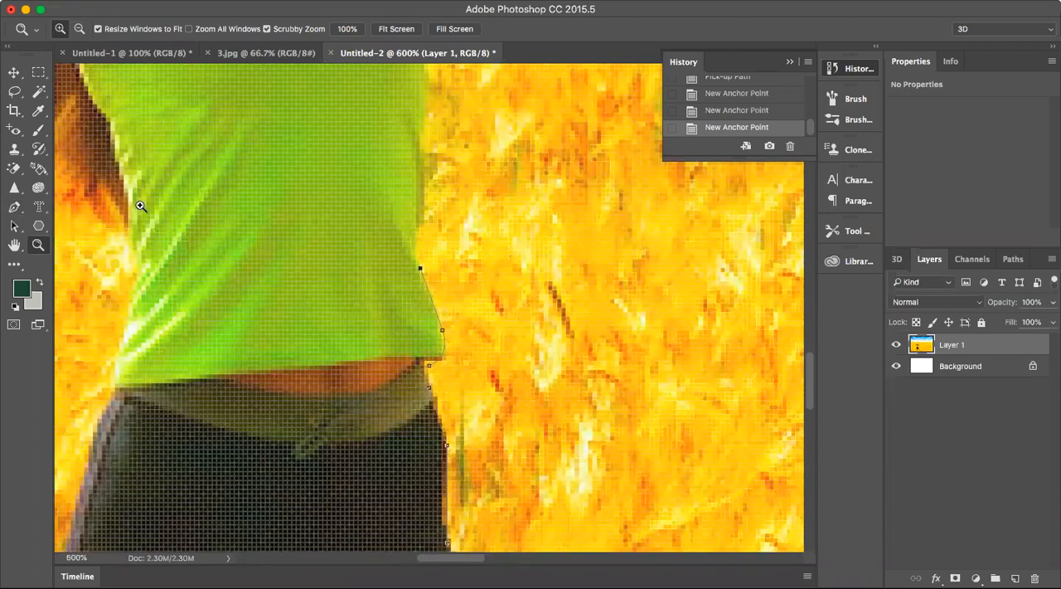
{"action": "left_click", "coordinate": [17, 208]}
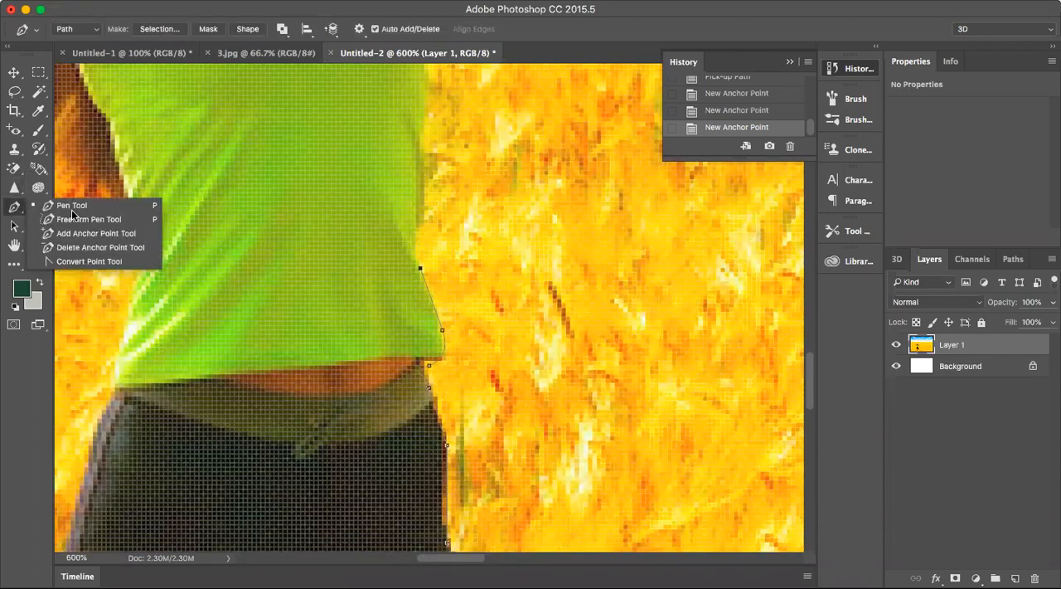
{"action": "left_click", "coordinate": [162, 206]}
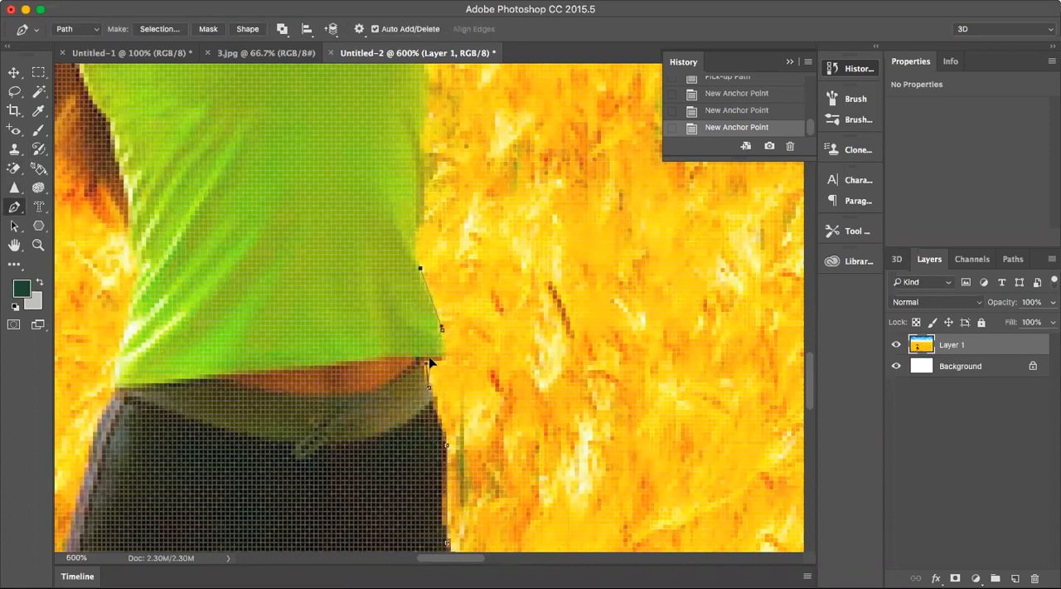
{"action": "left_click", "coordinate": [431, 362]}
{"action": "left_click_drag", "start_coordinate": [439, 350], "coordinate": [449, 365]}
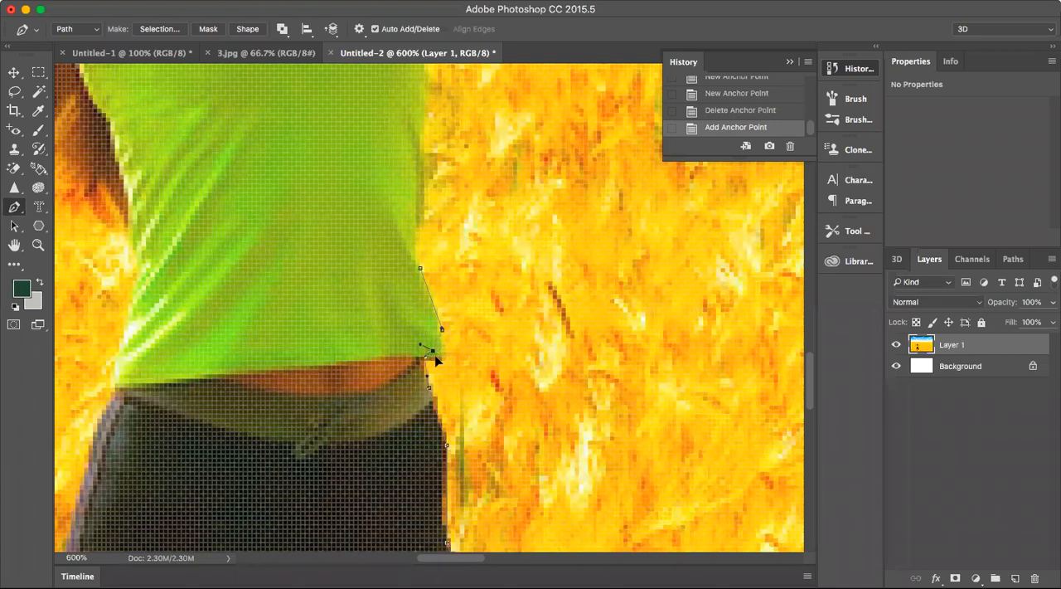
{"action": "left_click_drag", "start_coordinate": [445, 362], "coordinate": [448, 367]}
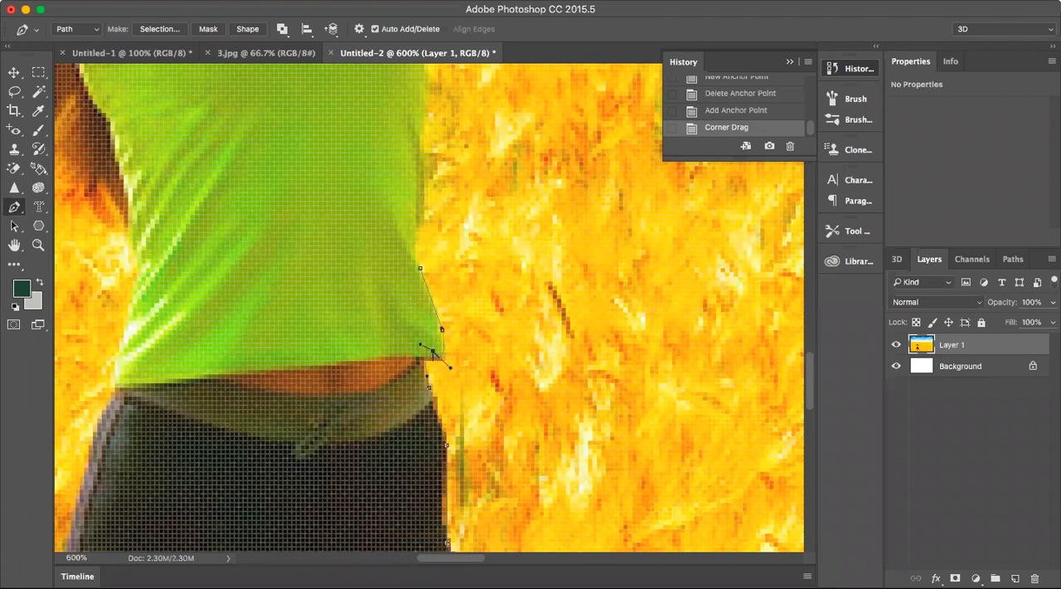
{"action": "left_click_drag", "start_coordinate": [445, 362], "coordinate": [445, 382]}
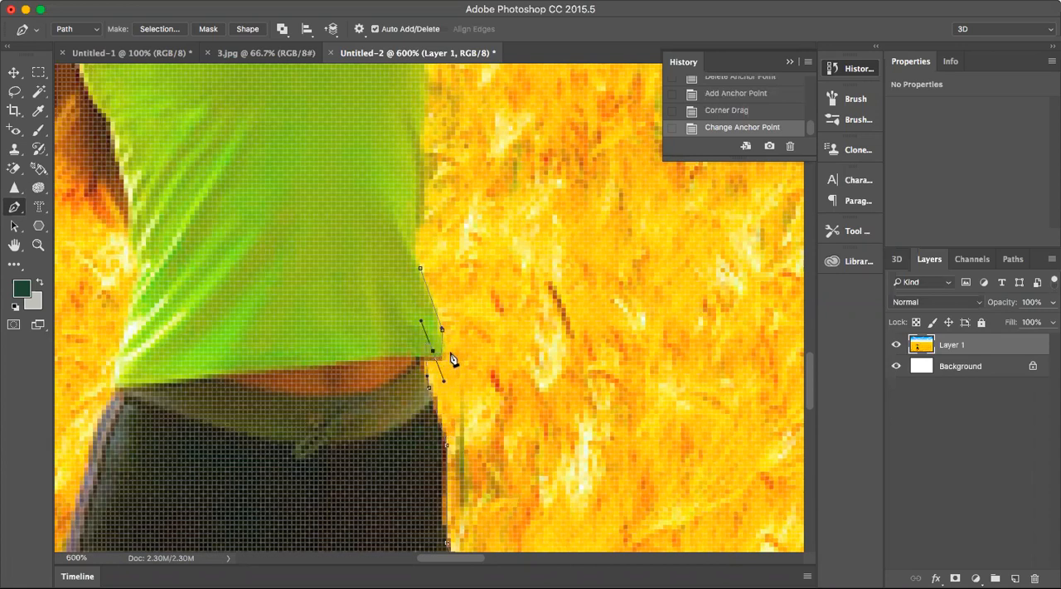
Extend the path farther up the shirt's side and delete the anchor point just below the new one.
{"action": "left_click", "coordinate": [416, 230]}
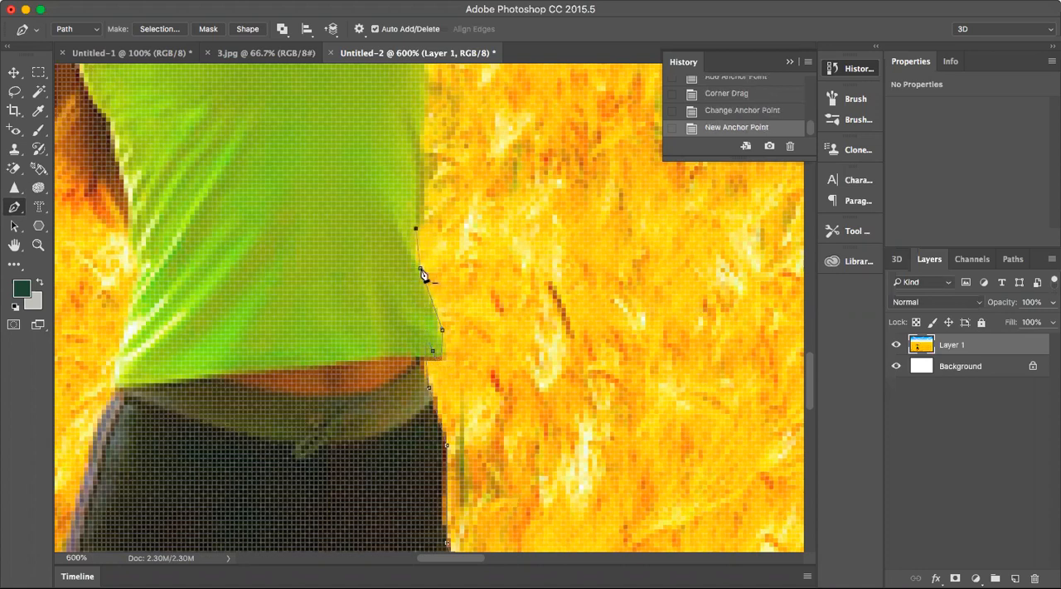
{"action": "left_click", "coordinate": [420, 268]}
{"action": "left_click", "coordinate": [416, 260]}
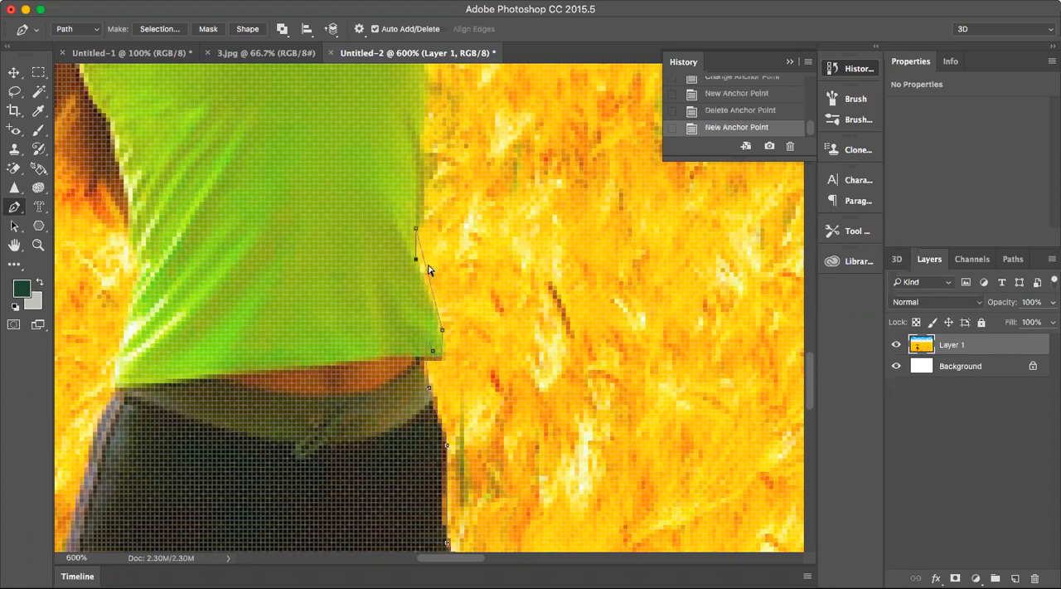
{"action": "key", "text": "super+z"}
{"action": "key", "text": "super+z"}
{"action": "key", "text": "super+z"}
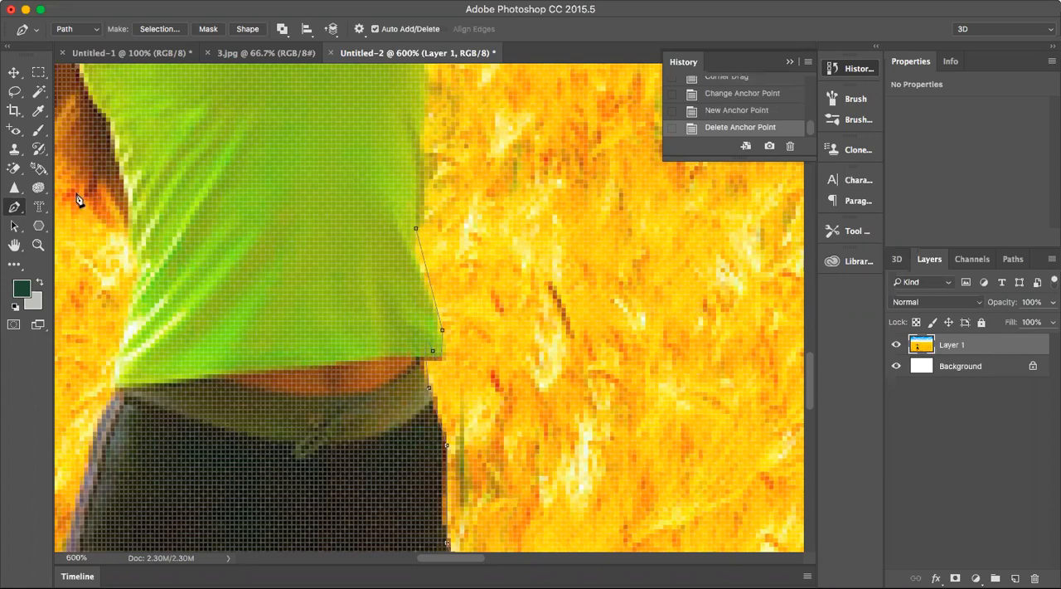
Add two anchor points to the path segment above the shirt's hem corner and move them to follow the shirt's curved edge.
{"action": "right_click", "coordinate": [15, 206]}
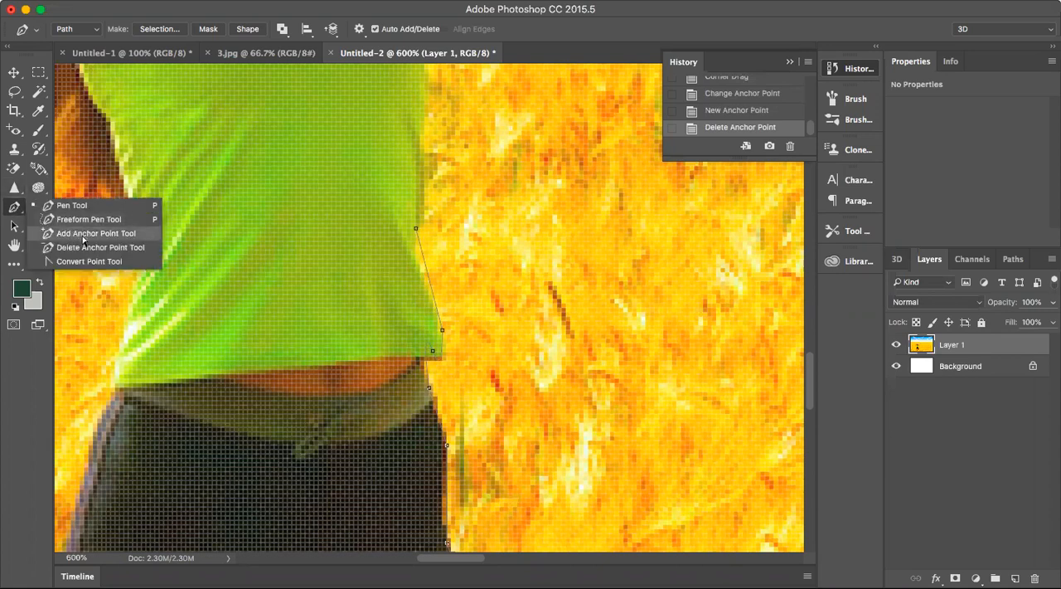
{"action": "left_click", "coordinate": [96, 234]}
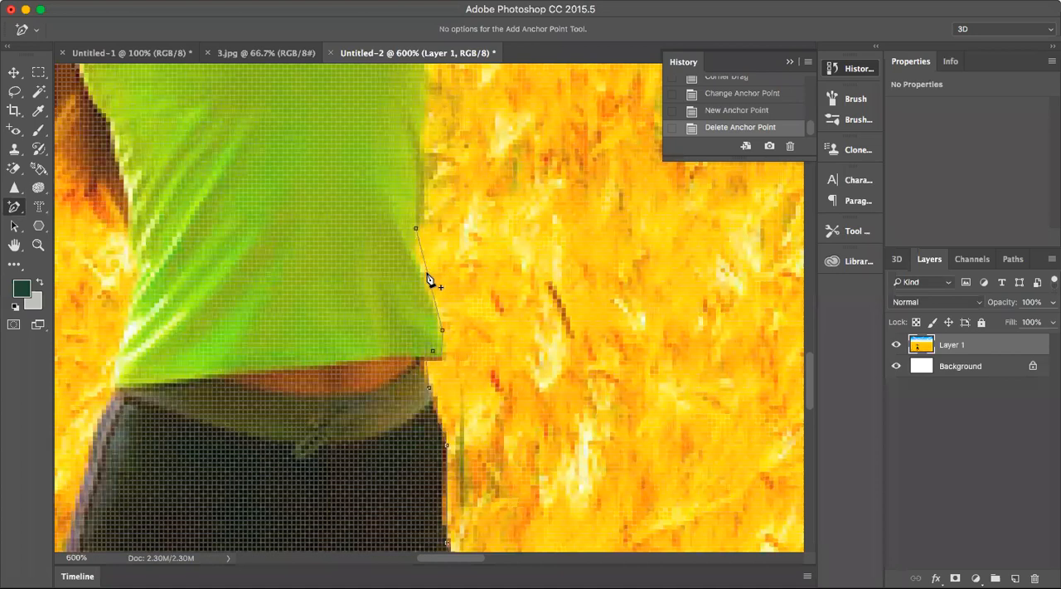
{"action": "left_click", "coordinate": [428, 278]}
{"action": "left_click_drag", "start_coordinate": [428, 278], "coordinate": [428, 282]}
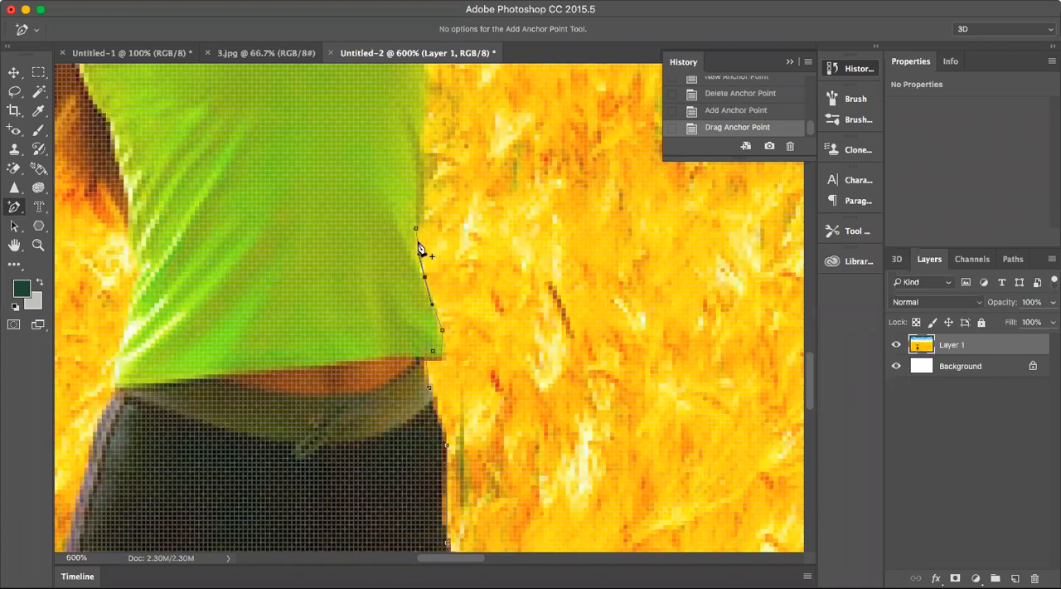
{"action": "left_click_drag", "start_coordinate": [424, 278], "coordinate": [420, 277]}
{"action": "left_click", "coordinate": [436, 321]}
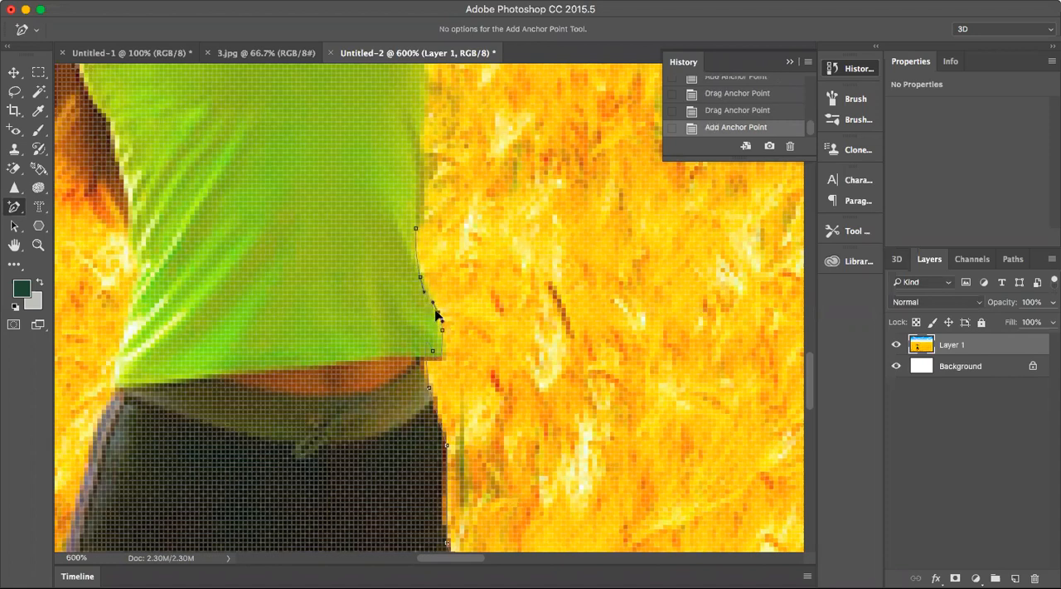
{"action": "left_click_drag", "start_coordinate": [435, 313], "coordinate": [438, 312]}
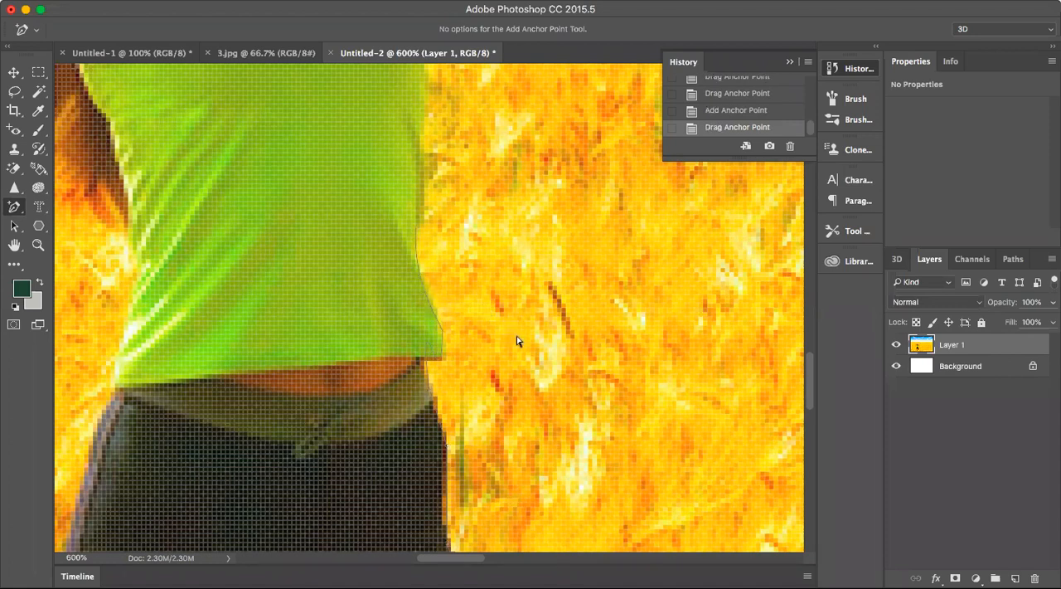
Look over the woman's upper body, and zoom out to 50% to examine the whole image.
{"action": "scroll", "coordinate": [516, 340], "scroll_direction": "up", "scroll_amount": 5}
{"action": "scroll", "coordinate": [516, 340], "scroll_direction": "up", "scroll_amount": 15}
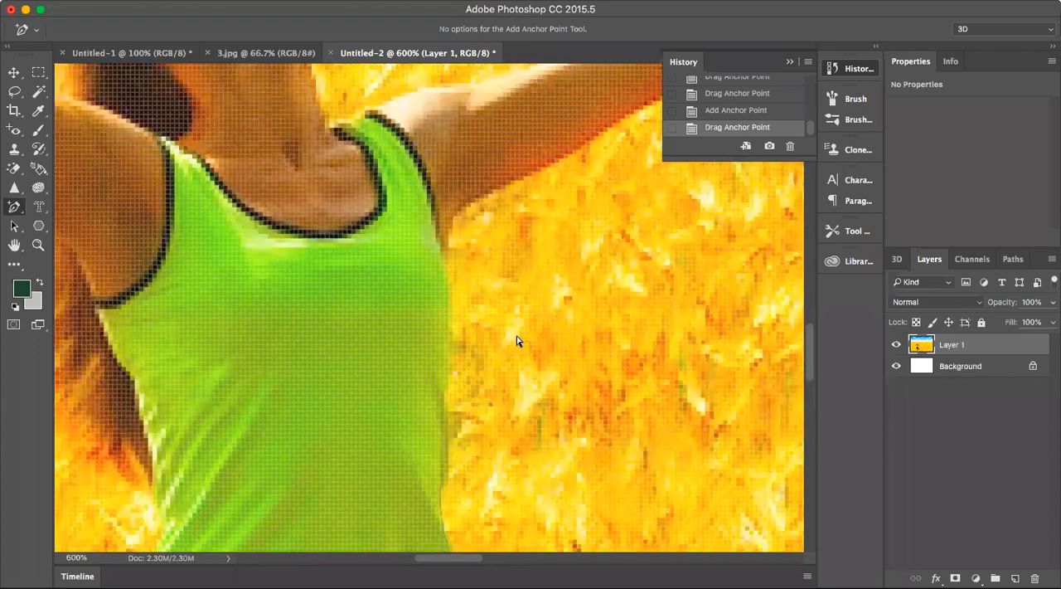
{"action": "key", "text": "z"}
{"action": "left_click", "coordinate": [79, 29]}
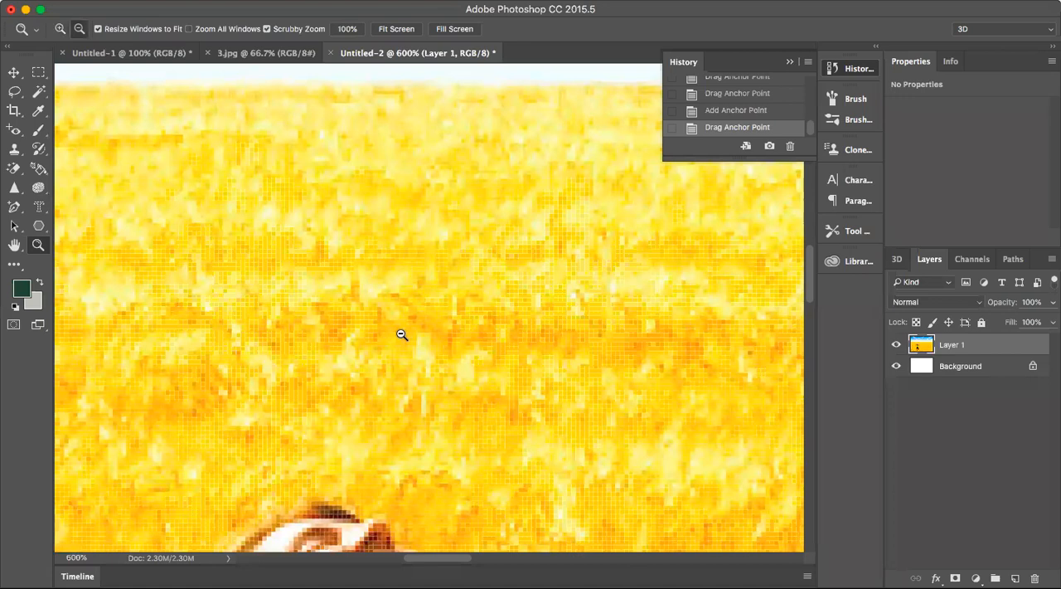
{"action": "left_click", "coordinate": [401, 334]}
{"action": "left_click", "coordinate": [401, 334]}
{"action": "left_click", "coordinate": [401, 335]}
{"action": "left_click", "coordinate": [401, 334]}
{"action": "left_click", "coordinate": [523, 423]}
{"action": "left_click", "coordinate": [524, 426]}
{"action": "left_click", "coordinate": [524, 426]}
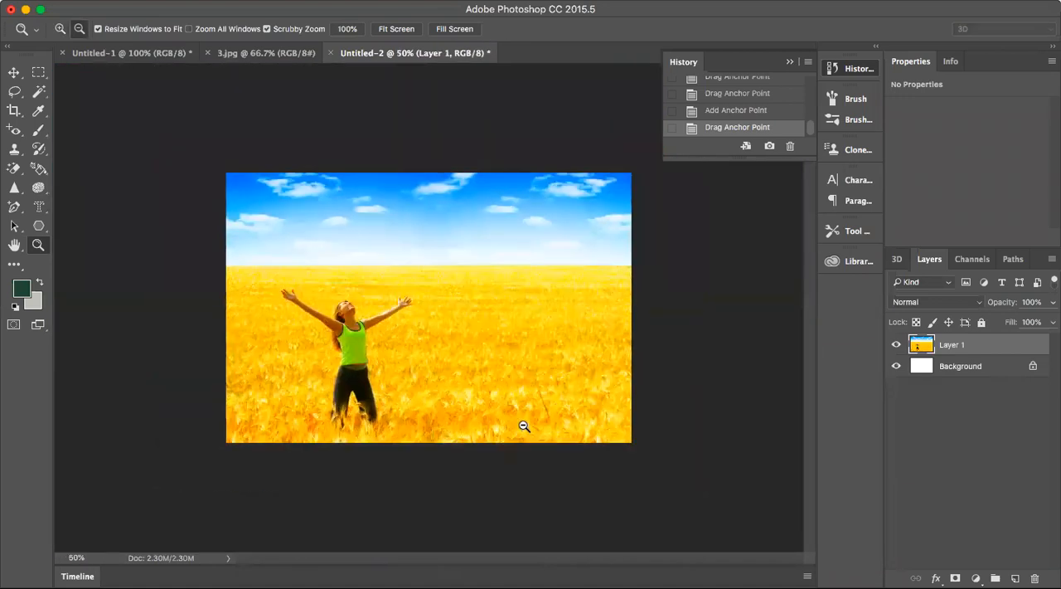